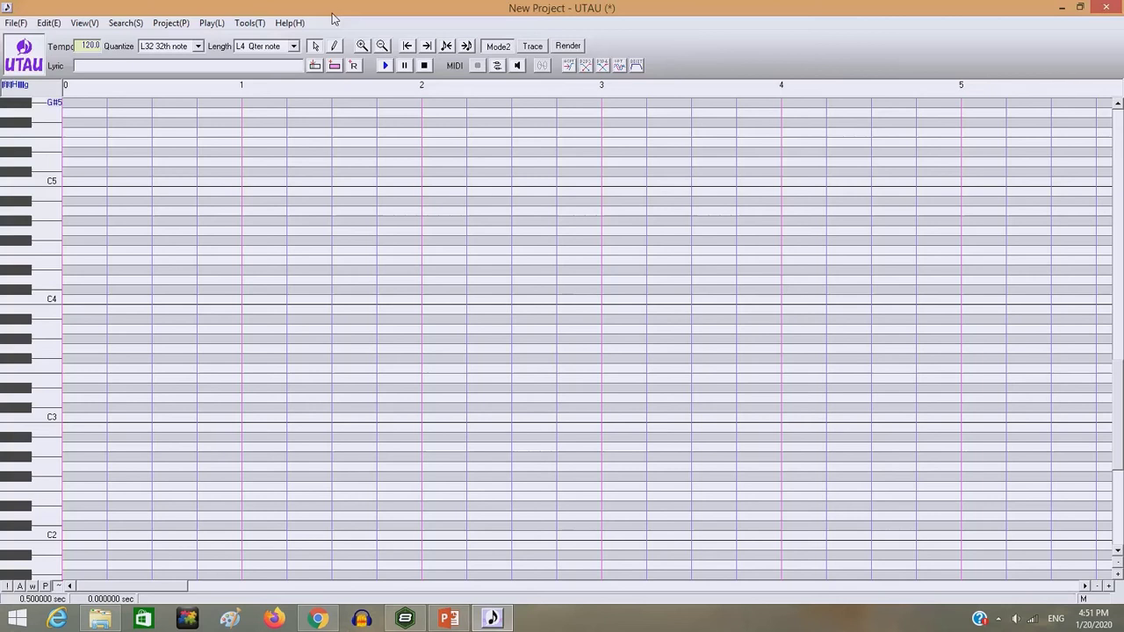
- Start a song import from the File menu, then cancel it without choosing a file
left_click(16, 23)
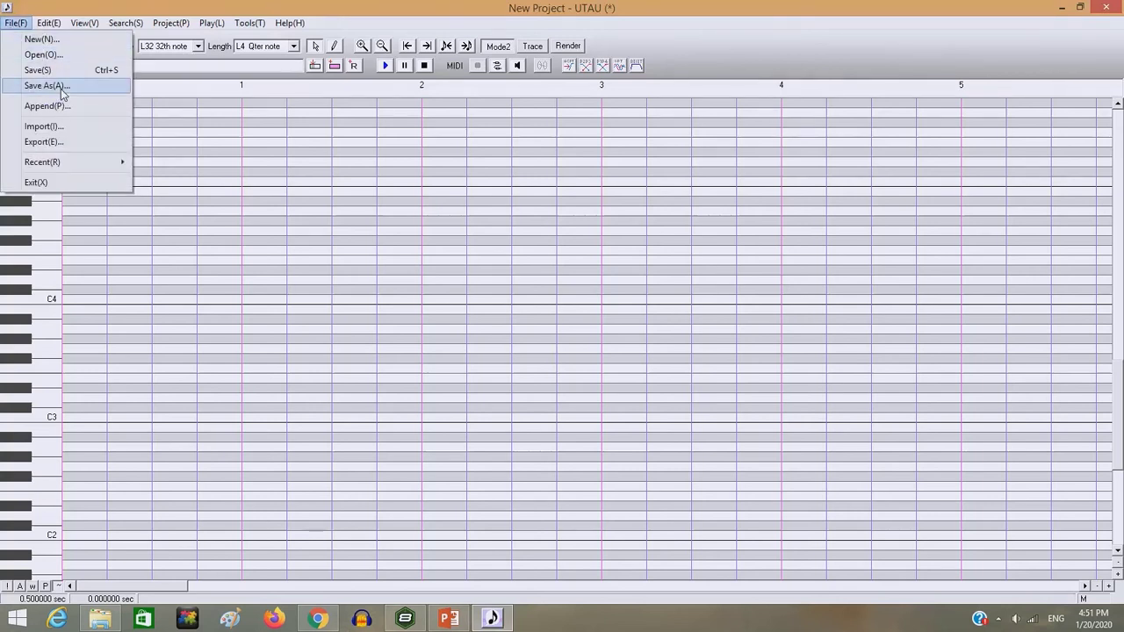
left_click(73, 130)
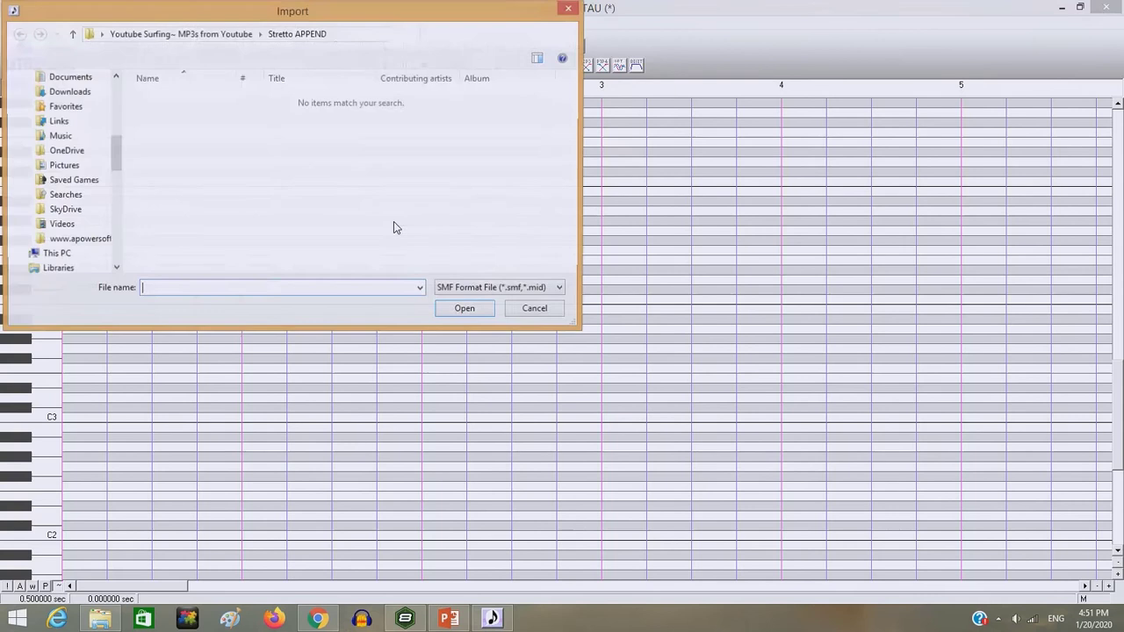
left_click(505, 290)
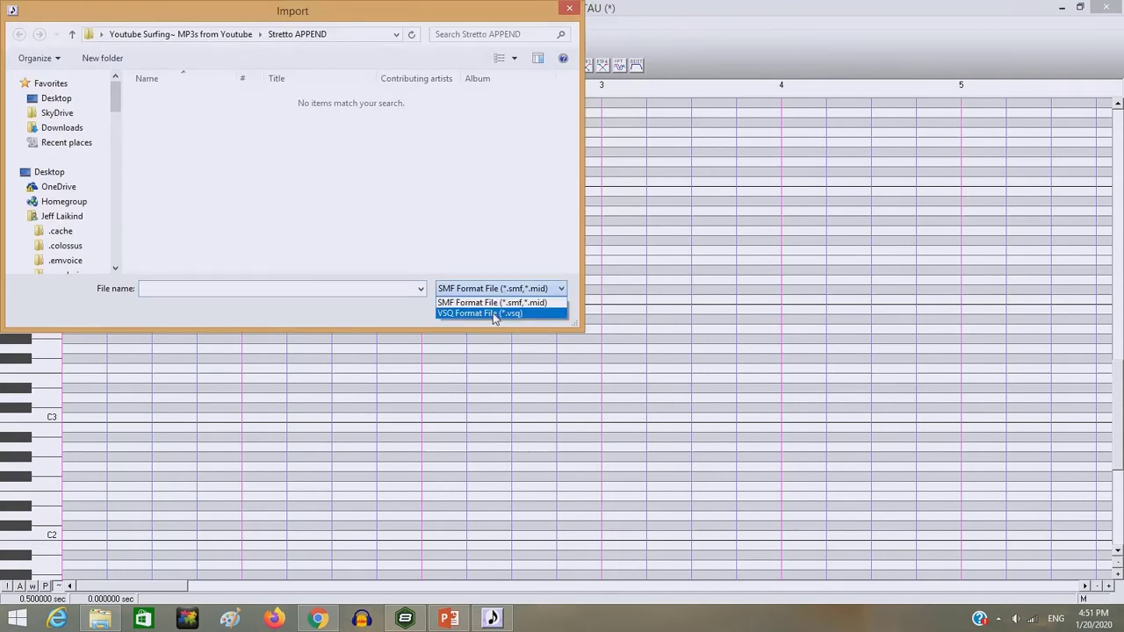
left_click(425, 316)
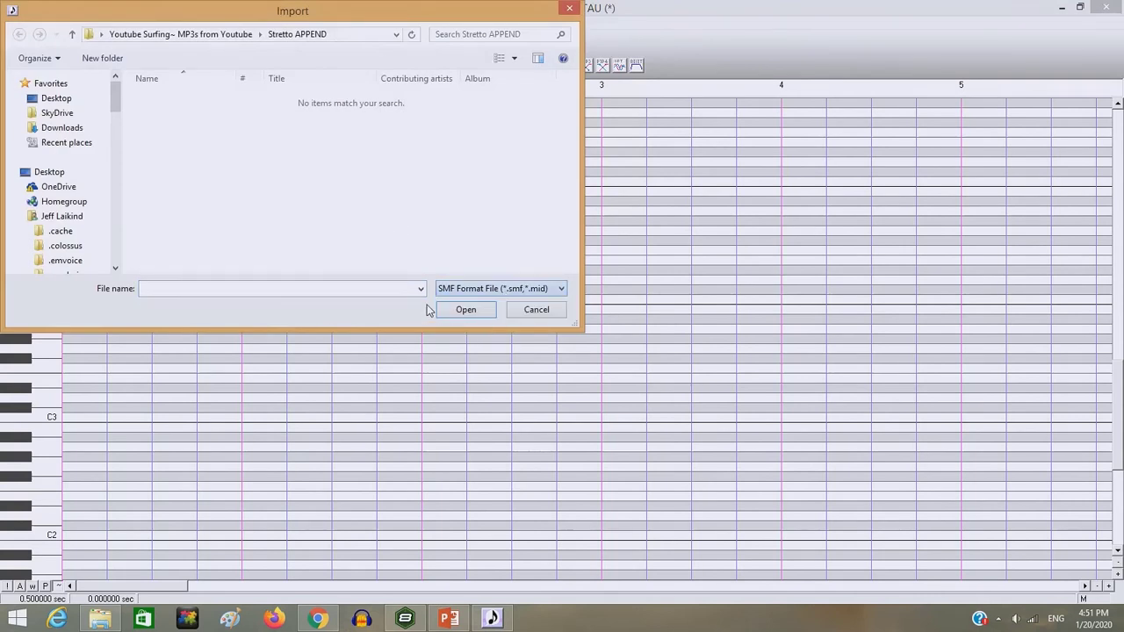
left_click(551, 312)
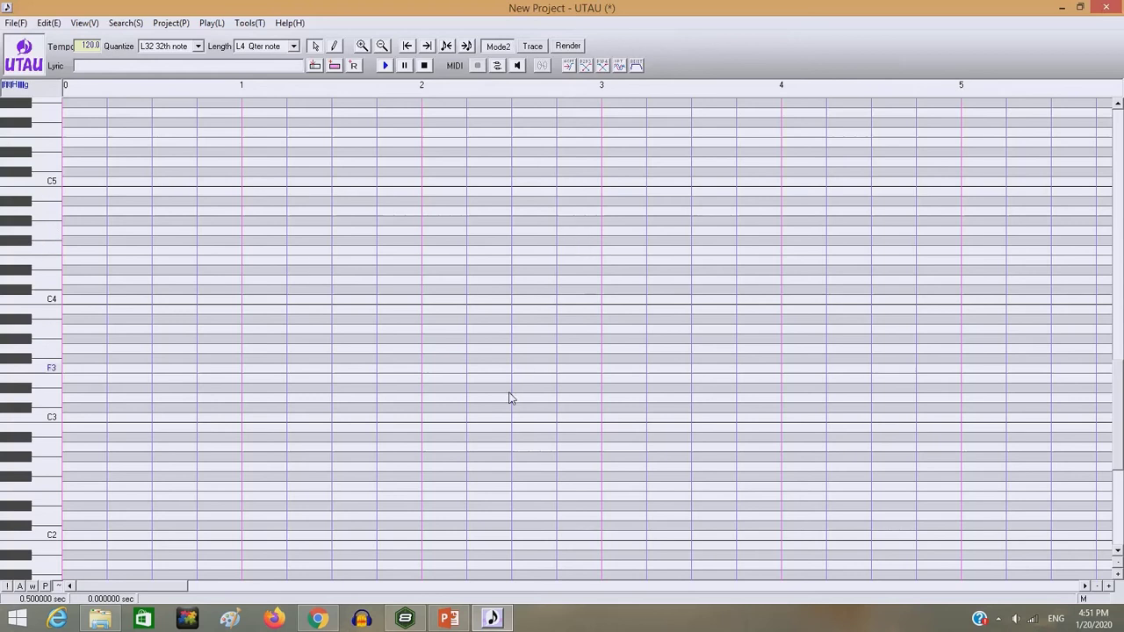
- Look over the Tools plug-in list without running one, then switch to the web browser
left_click(249, 23)
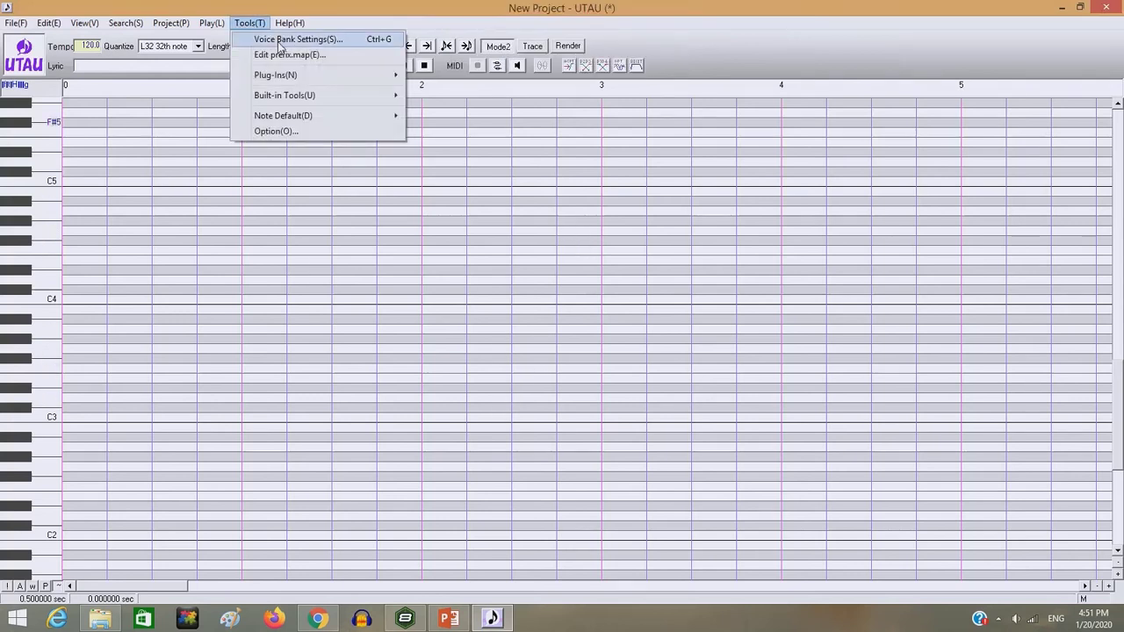
mouse_move(286, 75)
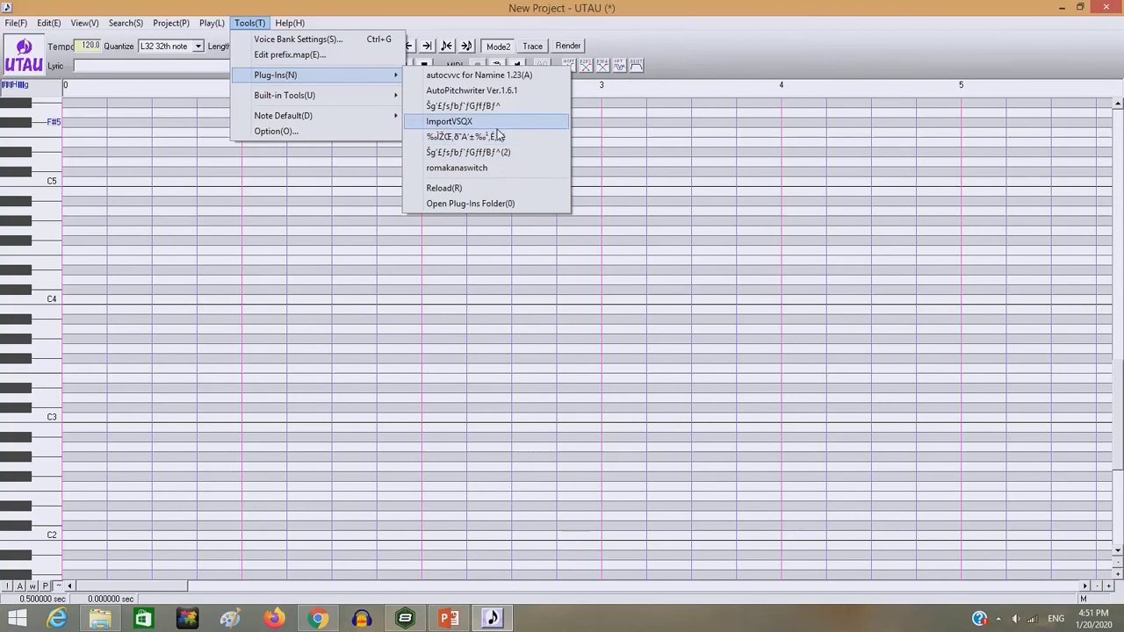
left_click(787, 369)
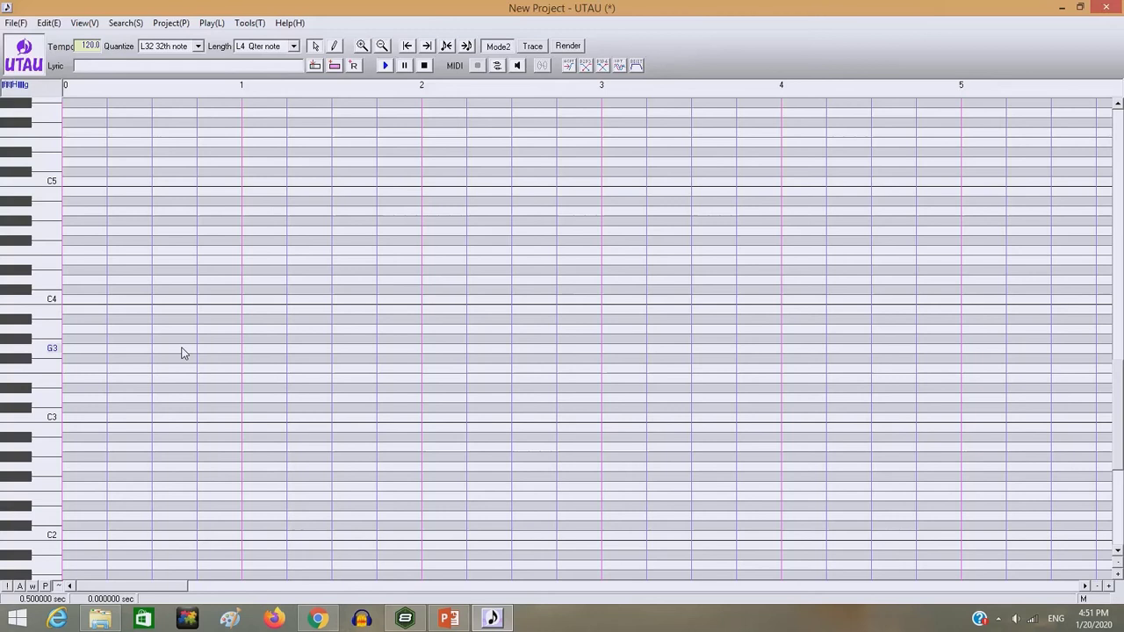
left_click(317, 619)
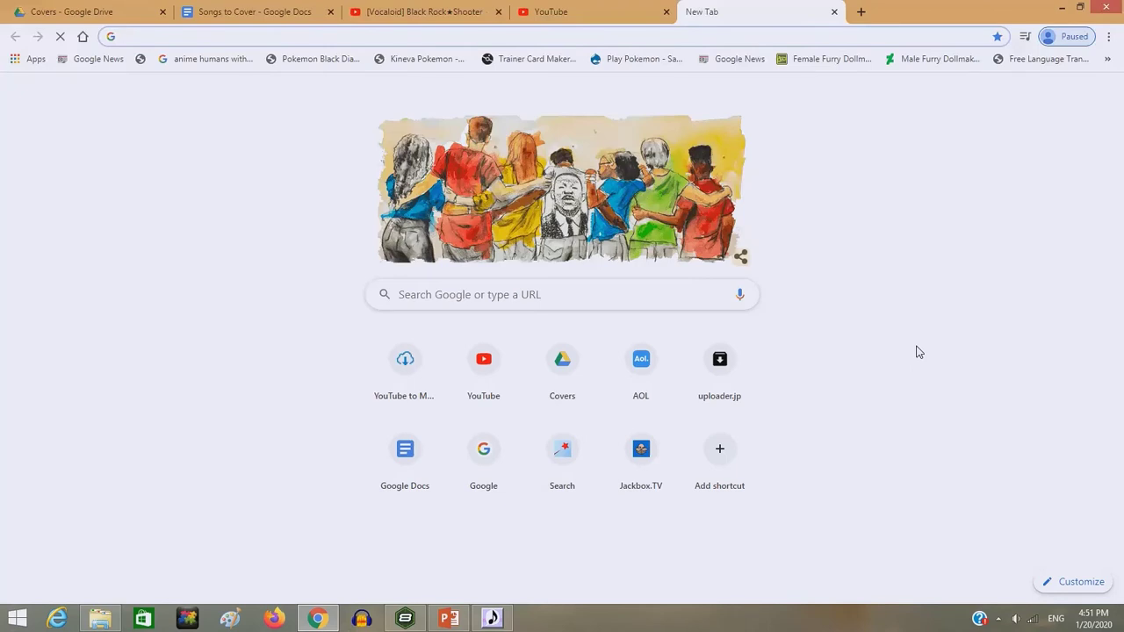
- Search Google for 'vsqx to ust'
type("vsqx")
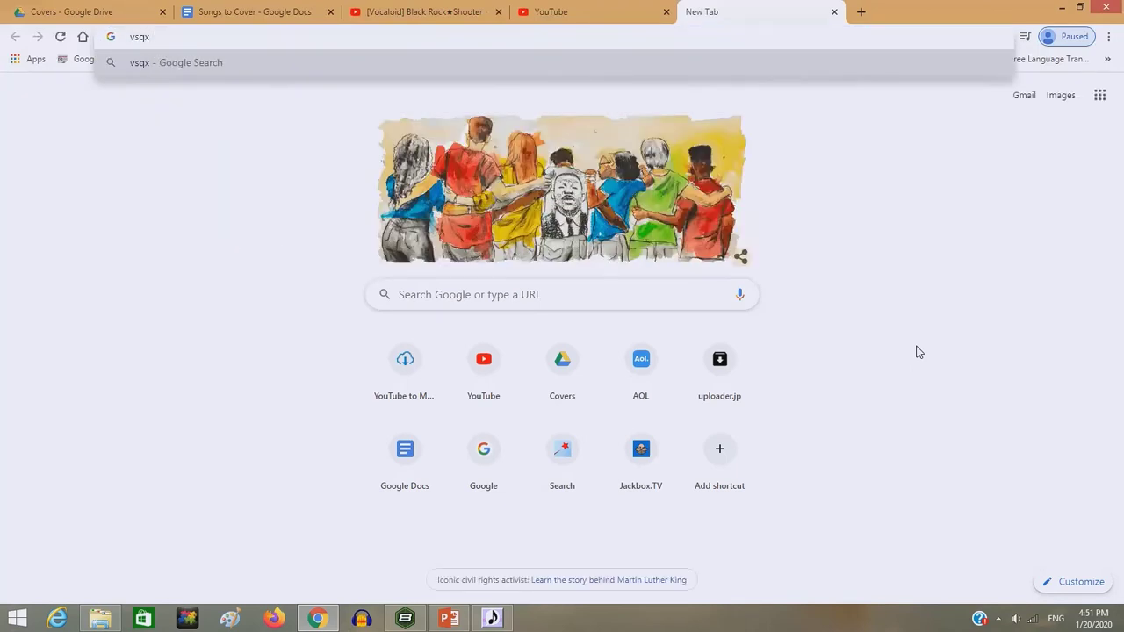
type(" converte")
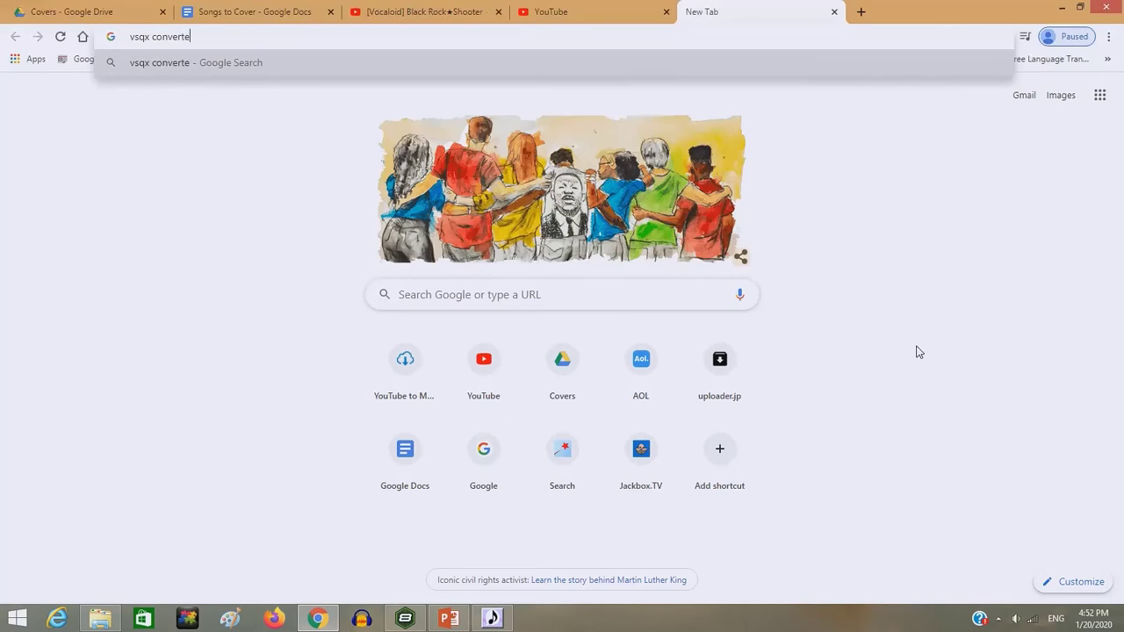
type("r t")
key("BackSpace")
key("BackSpace")
key("BackSpace")
key("BackSpace")
key("BackSpace")
key("BackSpace")
key("BackSpace")
key("BackSpace")
key("BackSpace")
key("BackSpace")
key("BackSpace")
type("to ust")
key("Return")
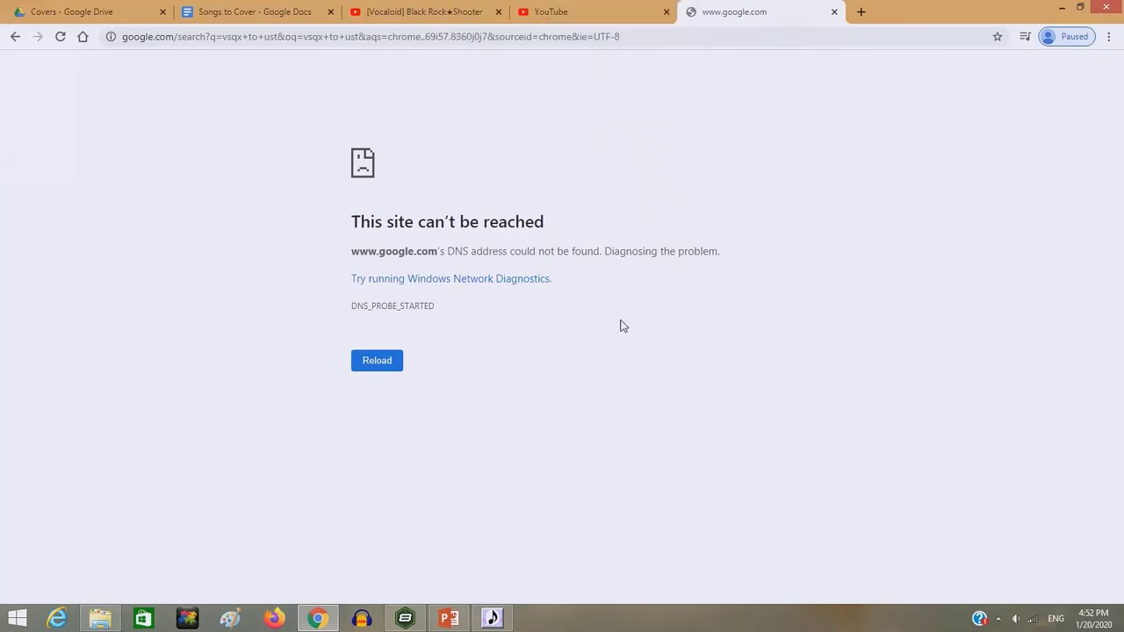
- Check the Wi-Fi connection and reload the failed search results page
left_click(60, 37)
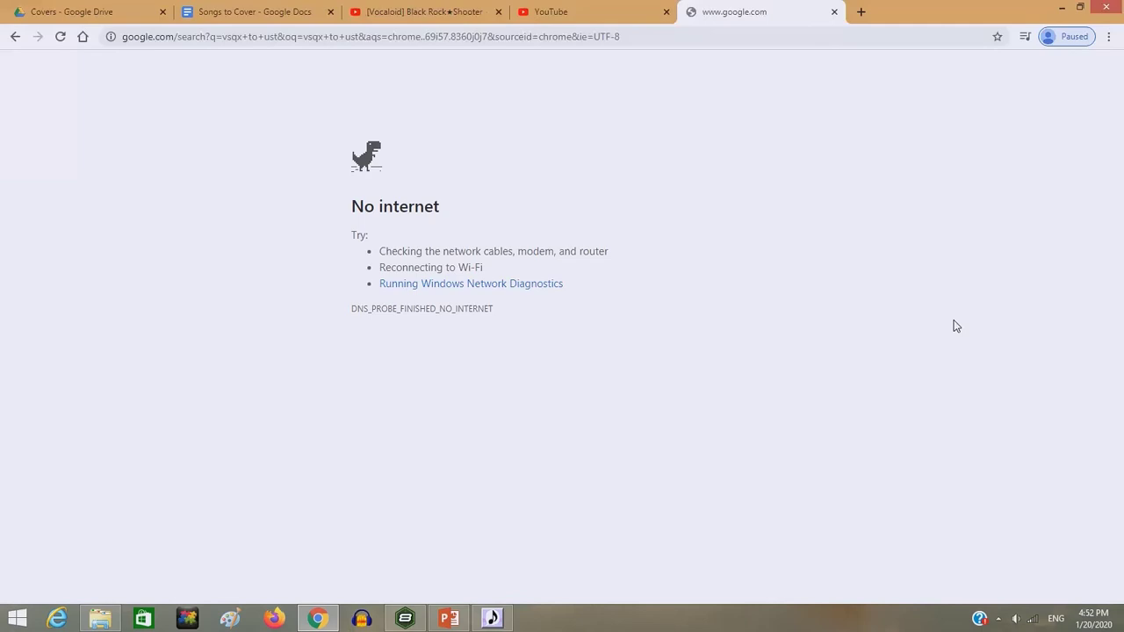
left_click(1032, 617)
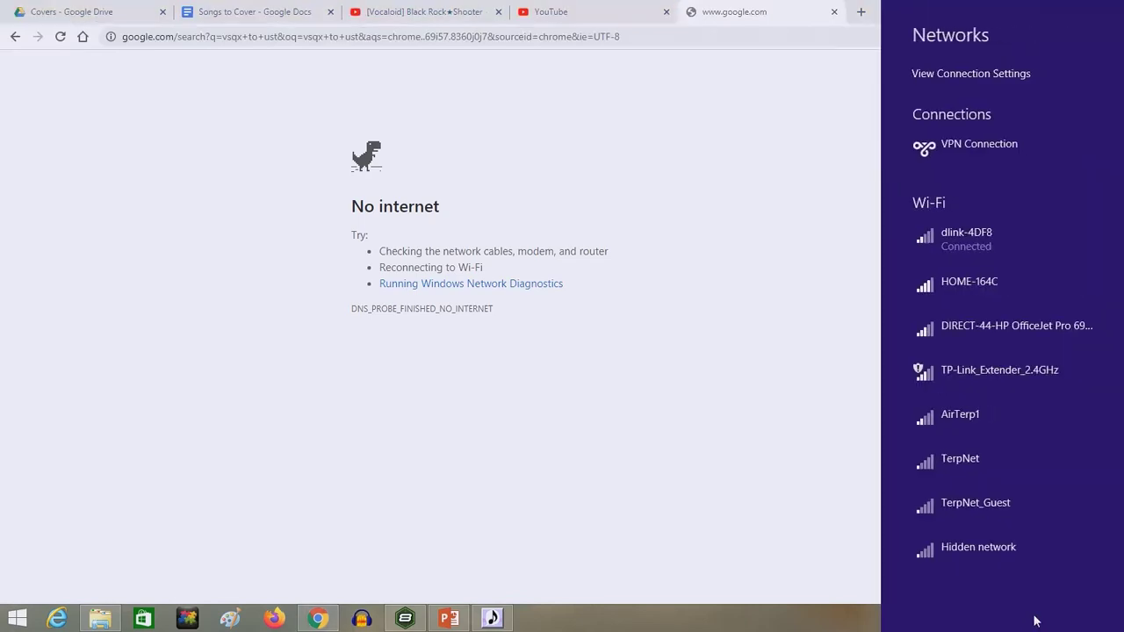
left_click(743, 371)
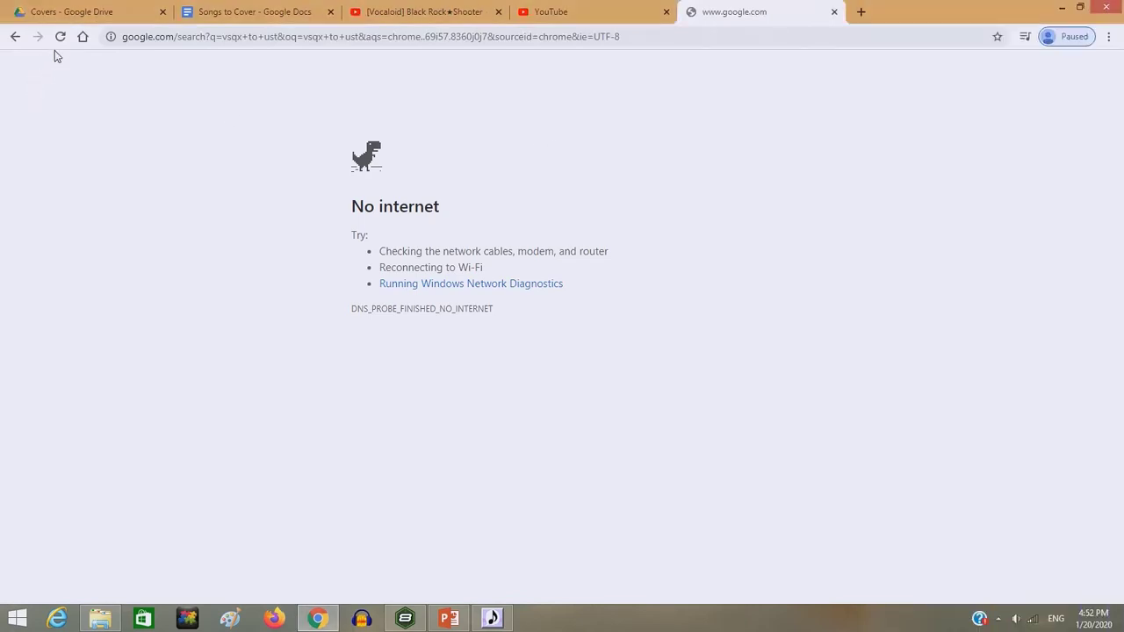
left_click(59, 36)
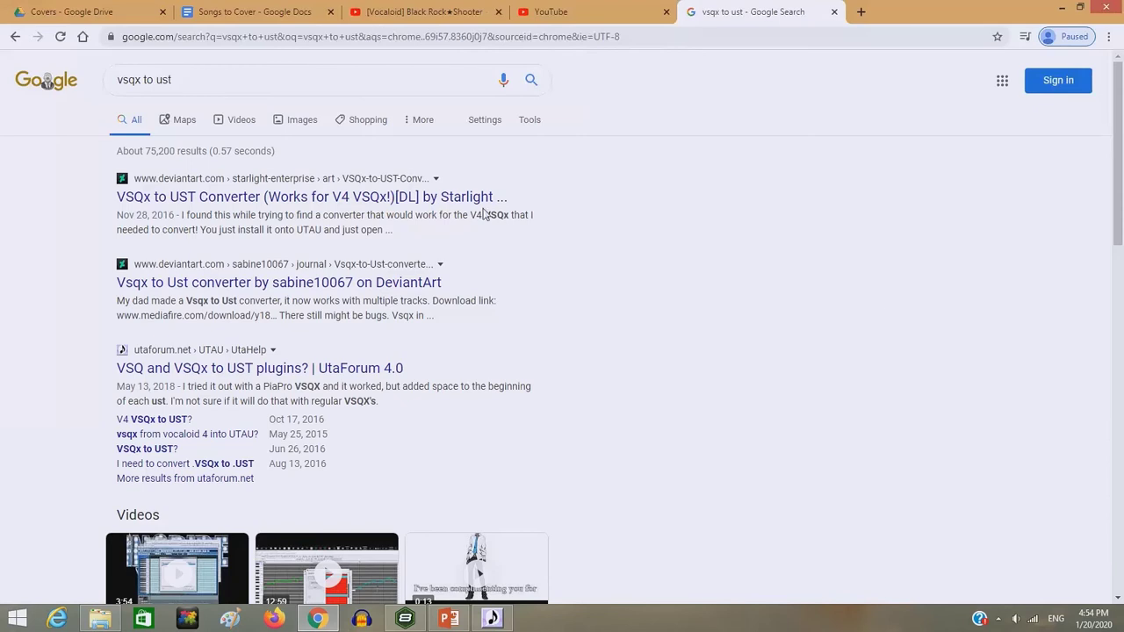
- Open the DeviantArt 'VSQx to UST Converter' result and scroll through its description and comments
left_click(461, 200)
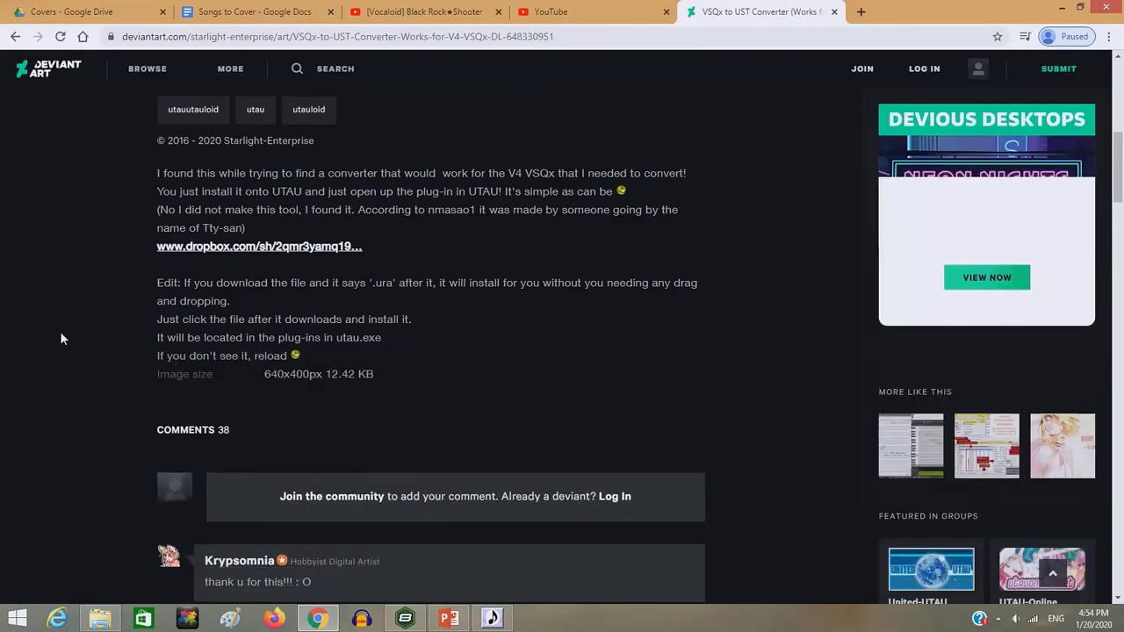
scroll(60, 331, "up", 1)
scroll(61, 338, "up", 1)
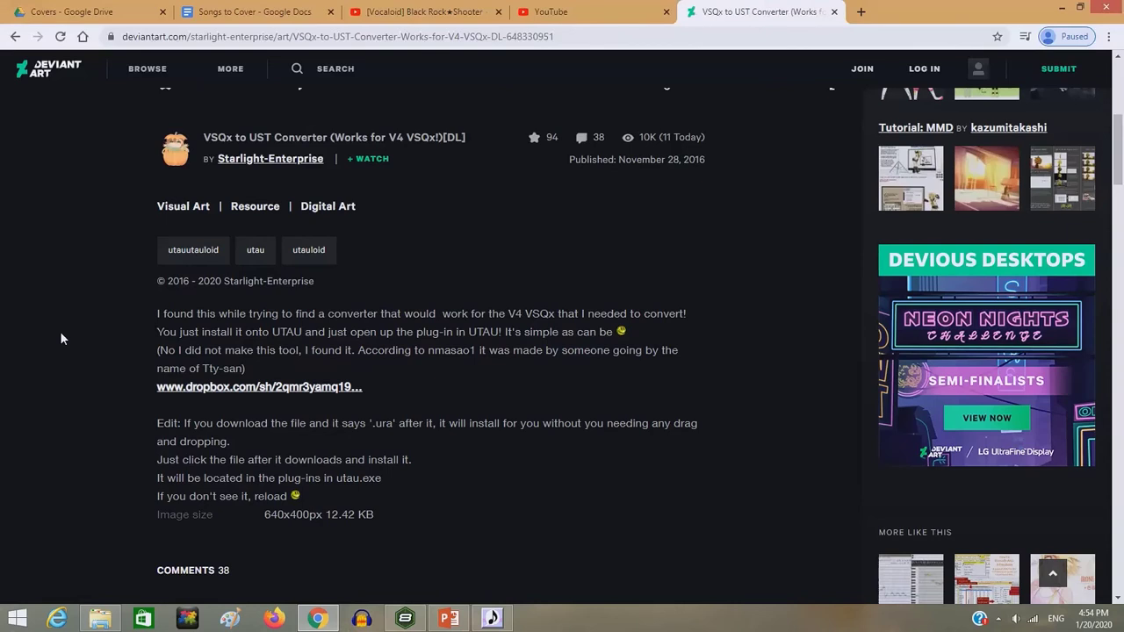
scroll(571, 407, "down", 3)
scroll(570, 407, "down", 1)
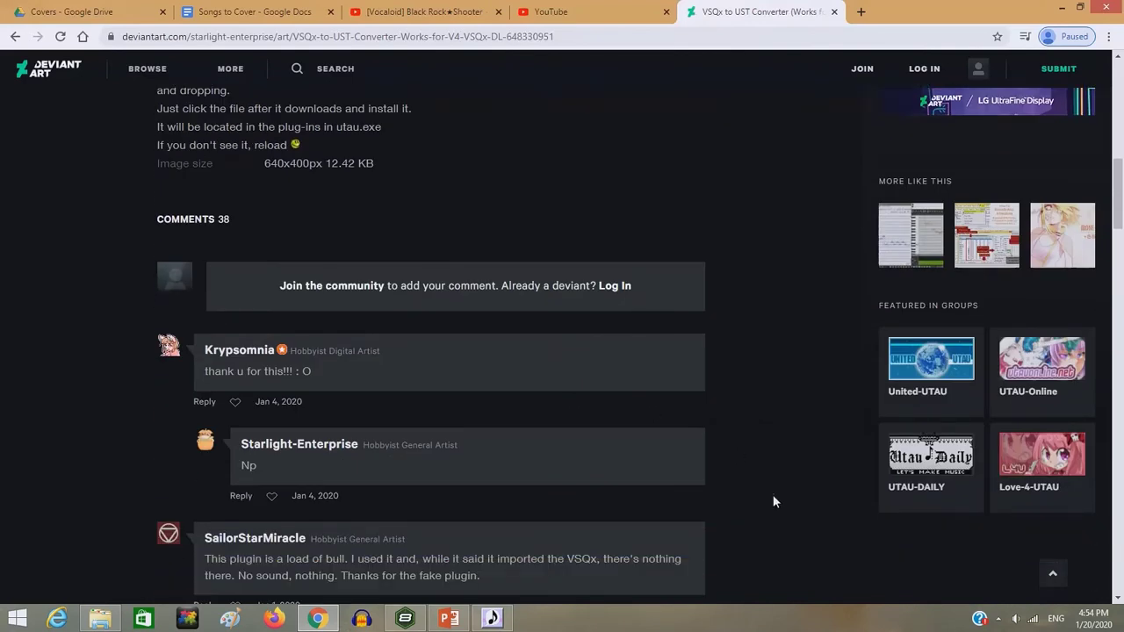
scroll(772, 495, "up", 8)
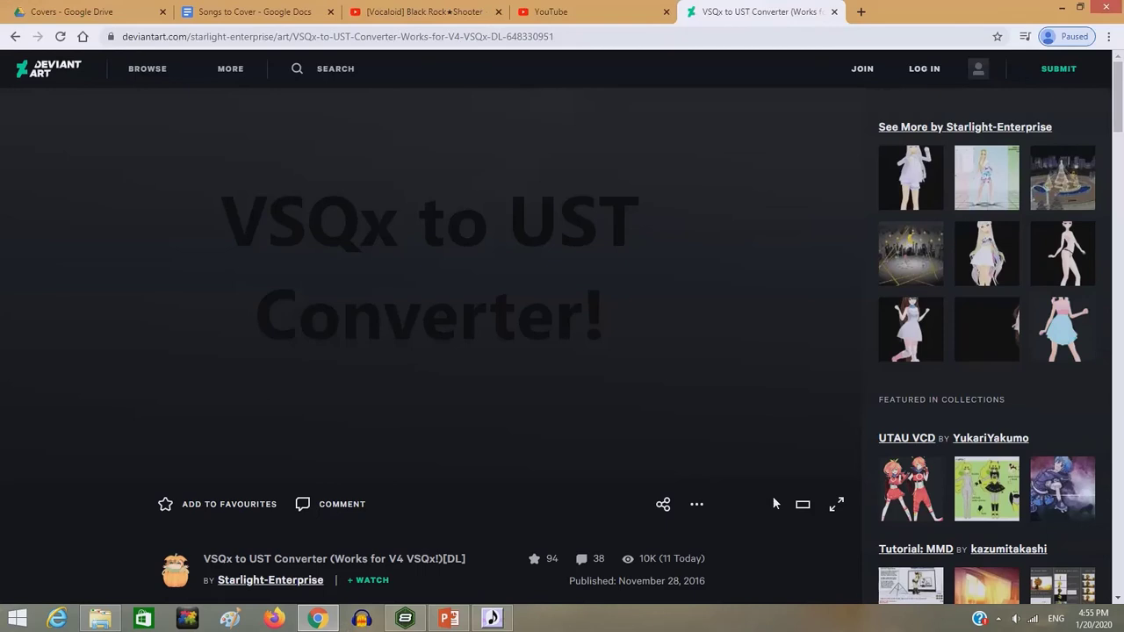
scroll(775, 503, "down", 4)
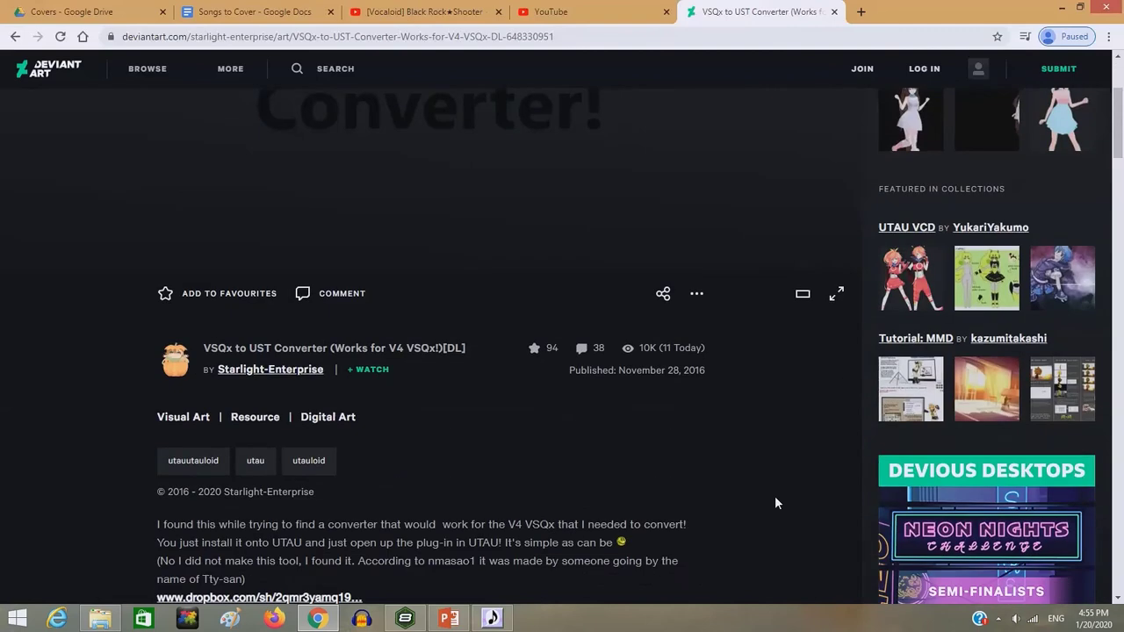
scroll(775, 499, "up", 4)
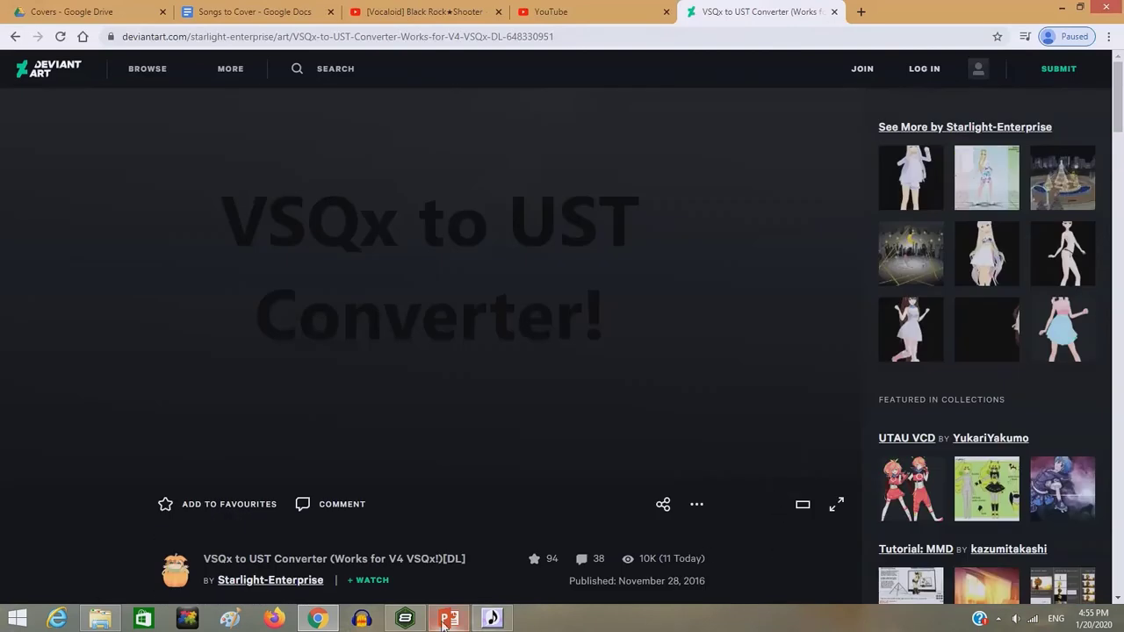
left_click(491, 618)
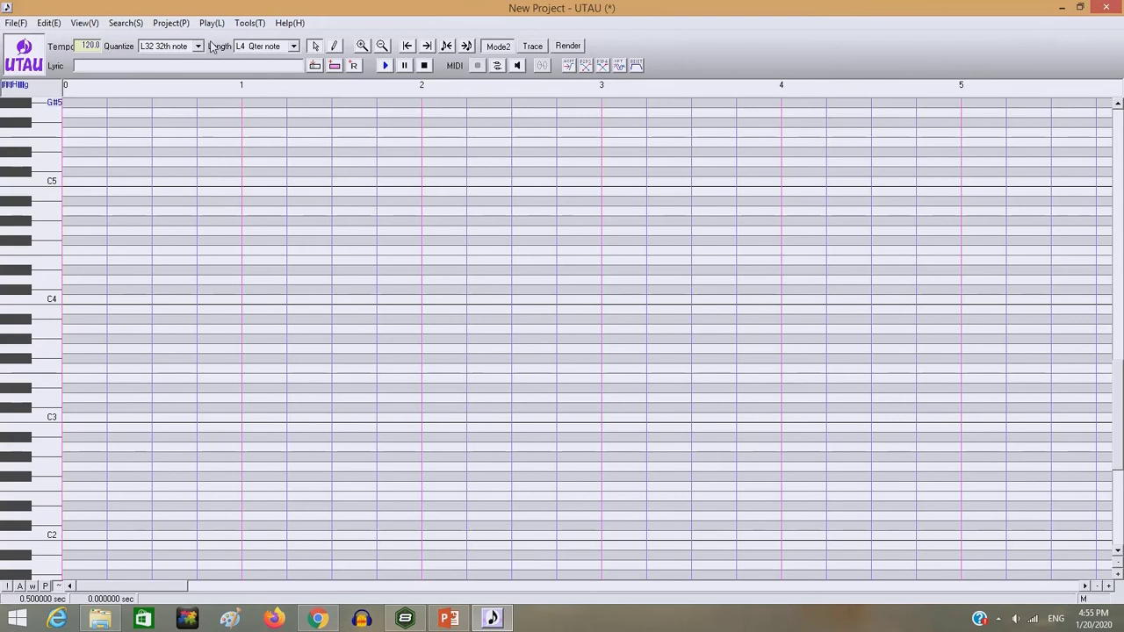
left_click(249, 23)
mouse_move(288, 74)
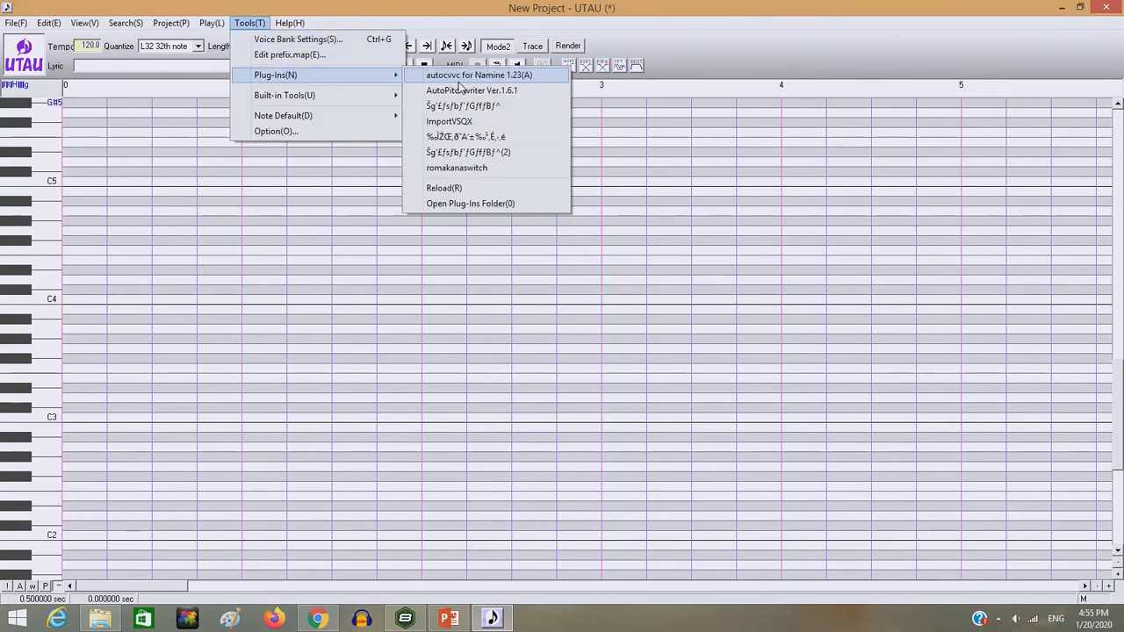
left_click(525, 126)
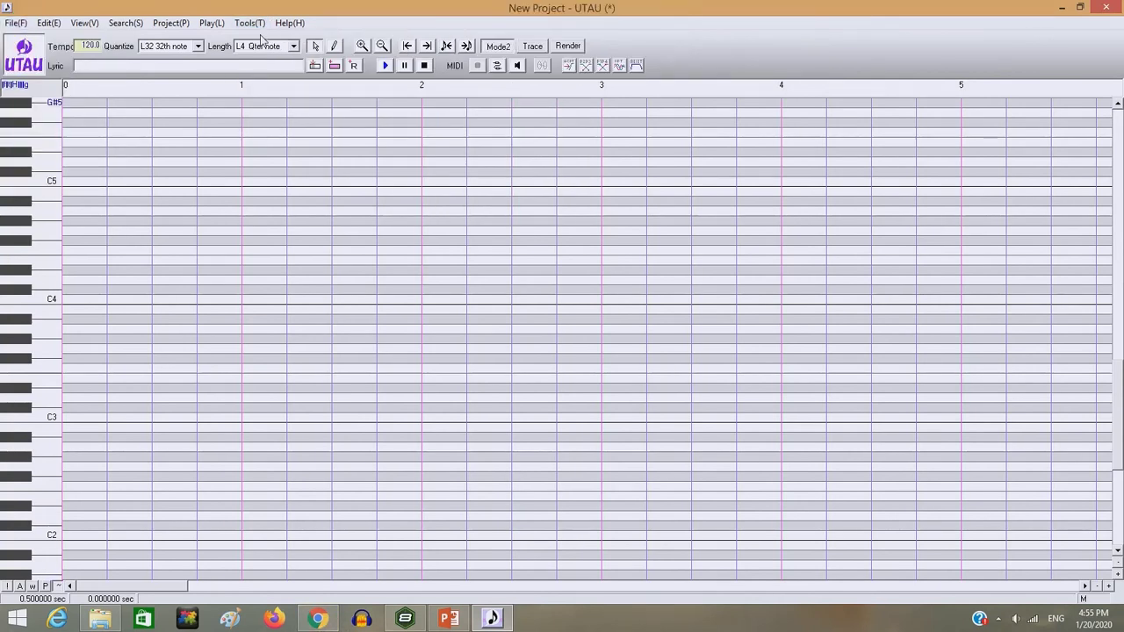
left_click(16, 23)
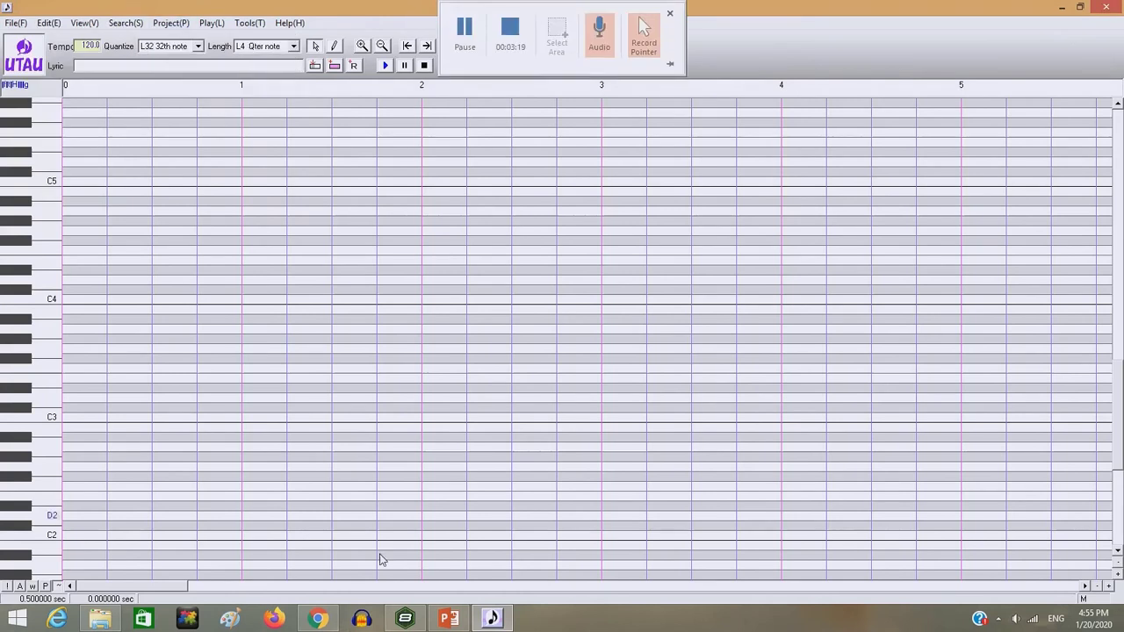
- Switch to the Black Rock Shooter YouTube tab and scroll down to its description links
left_click(317, 618)
left_click(418, 10)
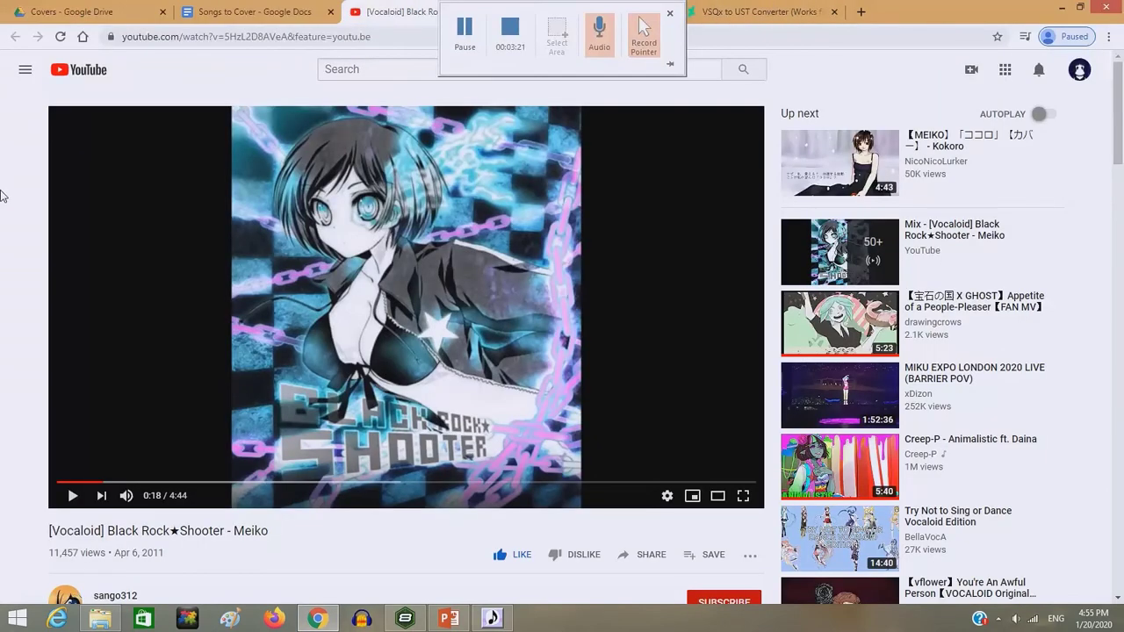
scroll(2, 197, "down", 3)
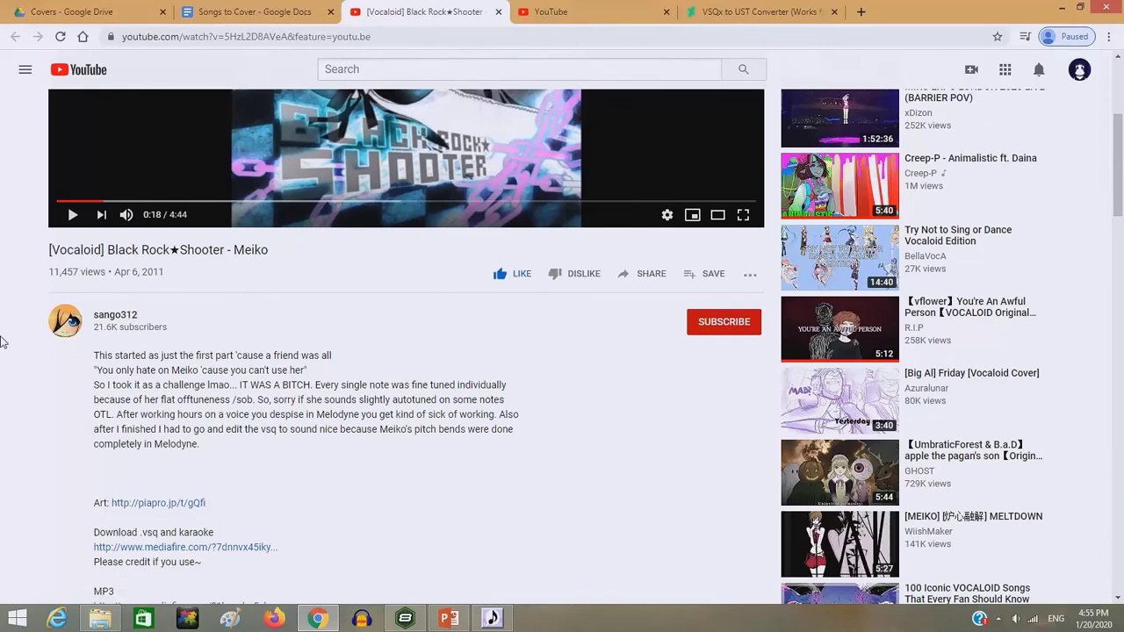
scroll(18, 392, "down", 1)
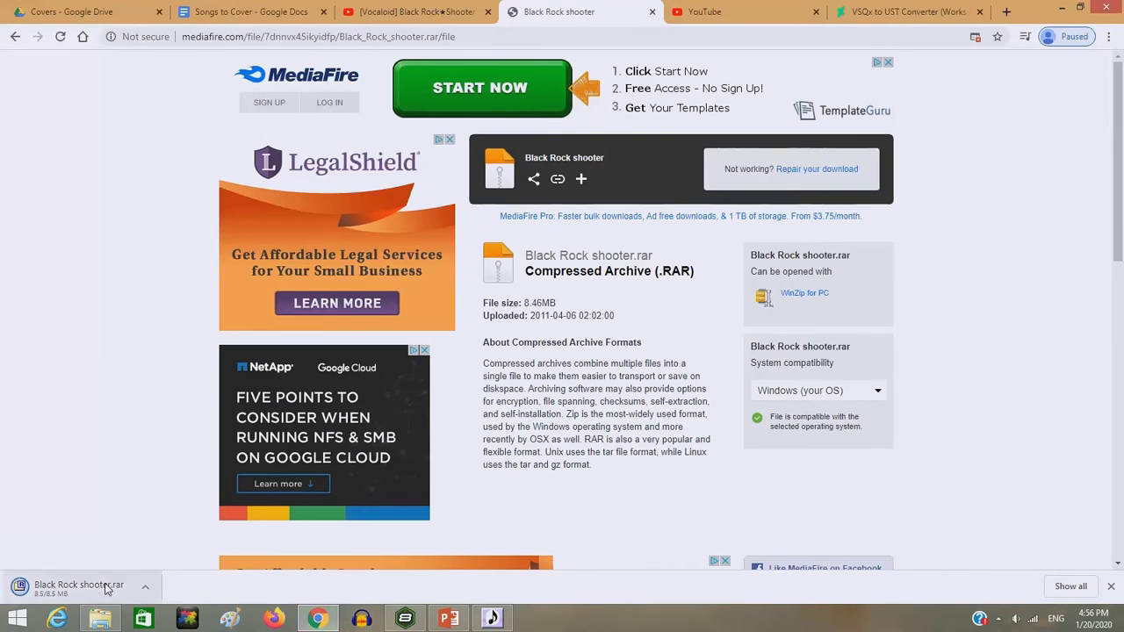
- Open the downloaded Black Rock shooter.rar from the download shelf, confirming the security warning
left_click(105, 587)
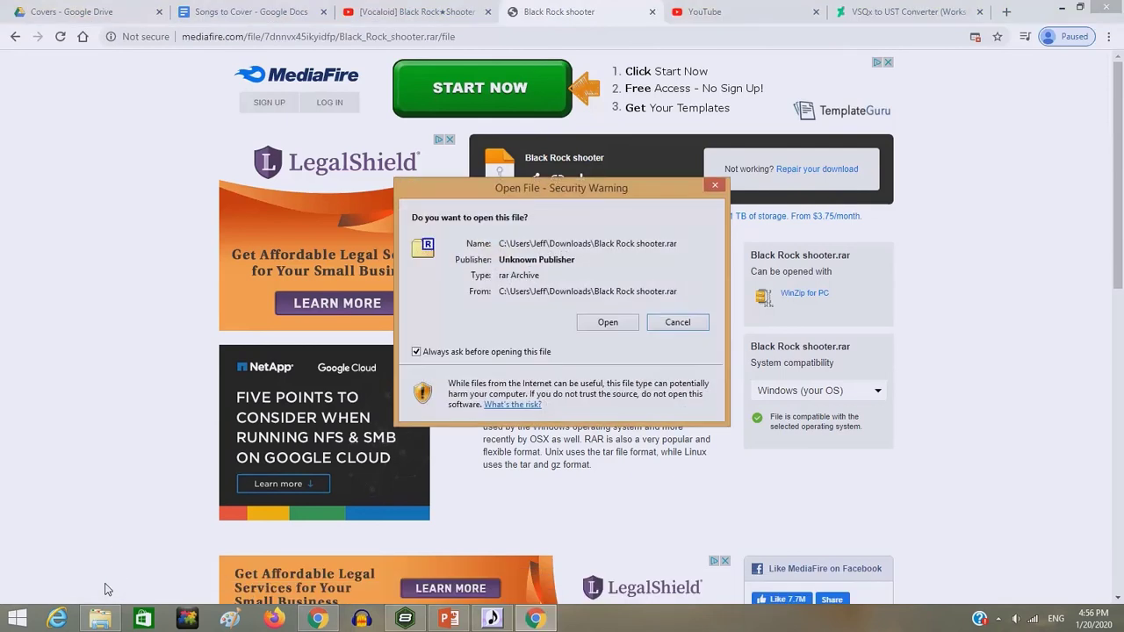
left_click(606, 322)
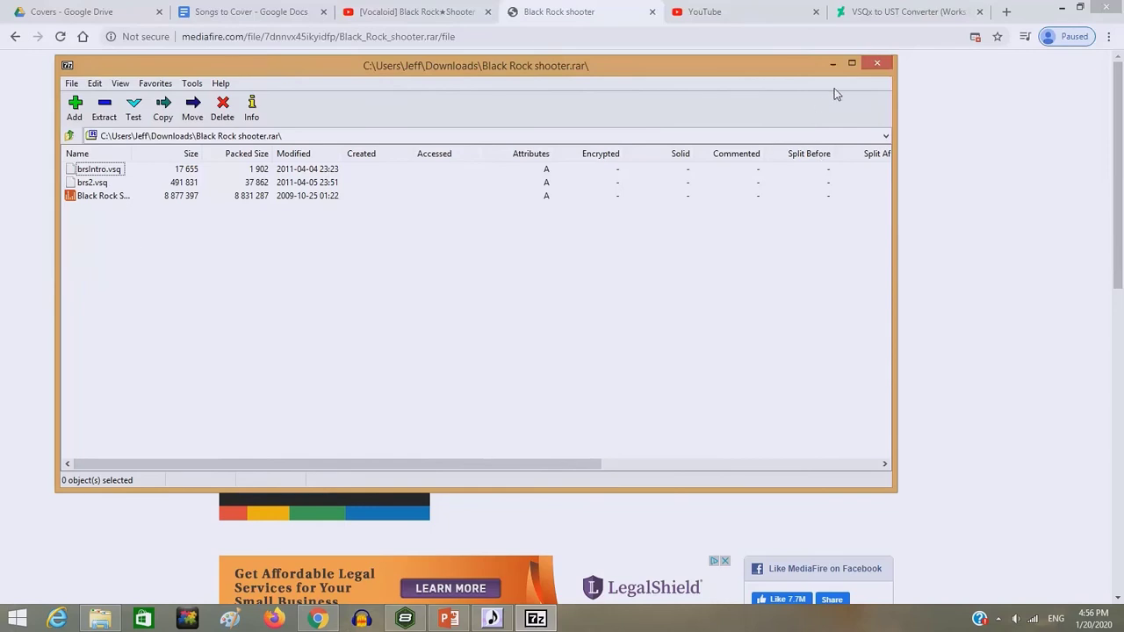
- Close the 7-Zip window showing Black Rock shooter.rar
left_click(877, 64)
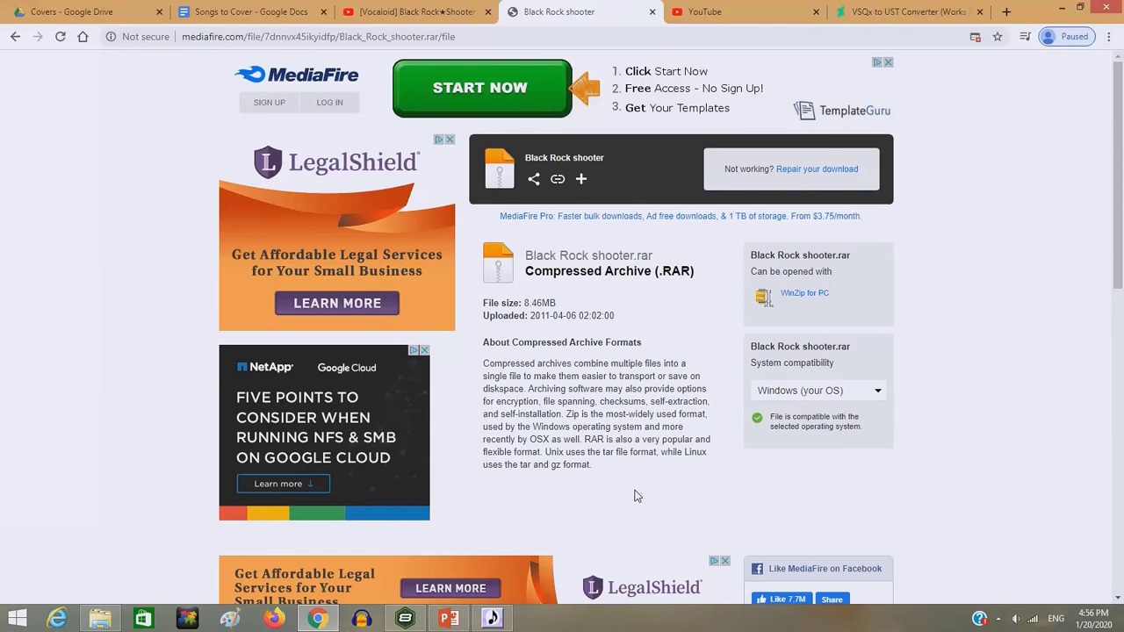
- Switch to the Studio 305 YouTube tab and scroll through its description to the VSQx+Inst link
mouse_move(507, 48)
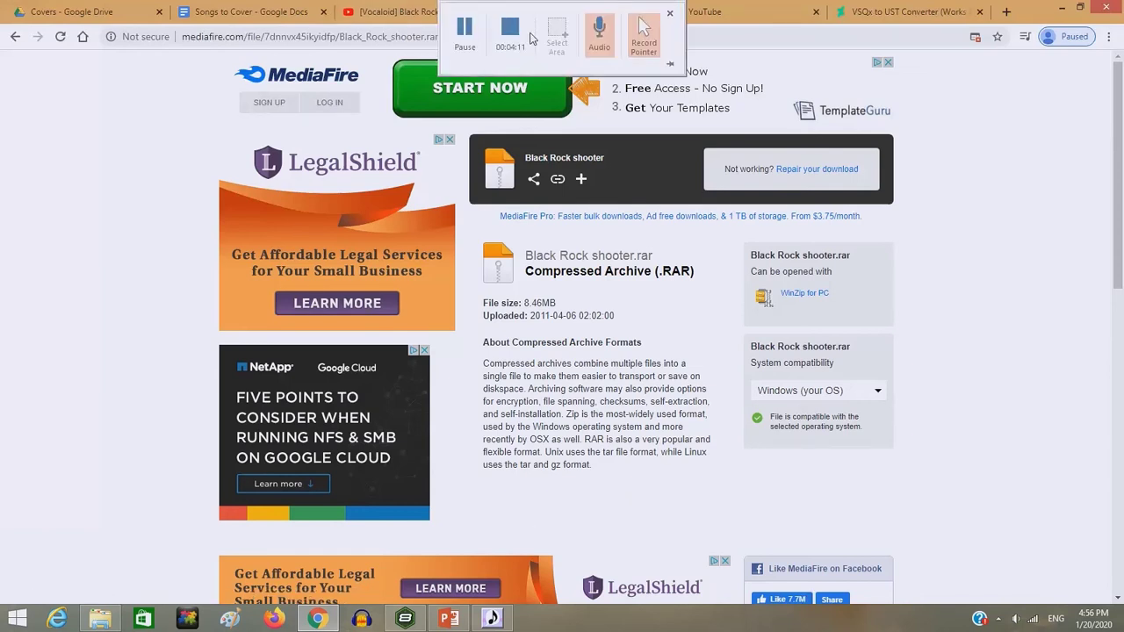
left_click(464, 30)
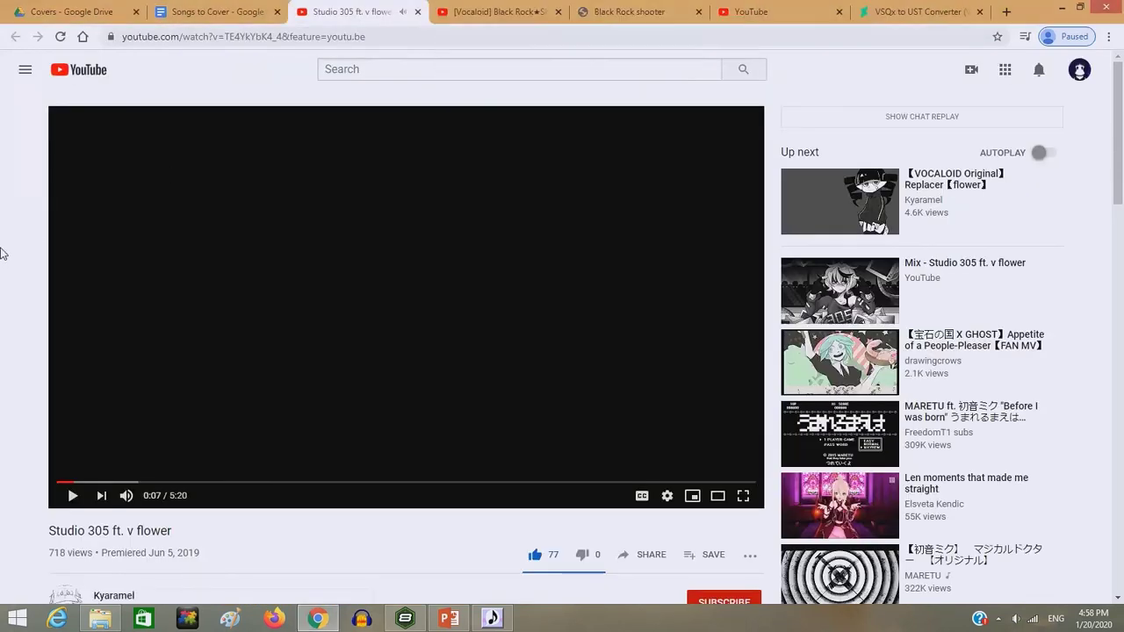
scroll(2, 252, "down", 3)
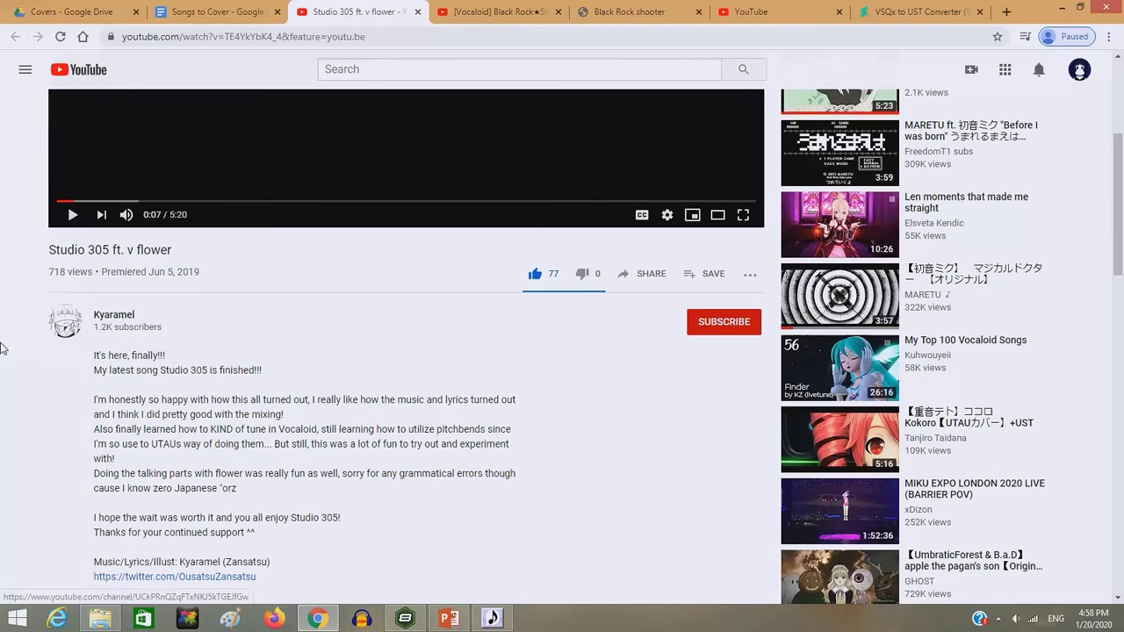
scroll(2, 348, "down", 2)
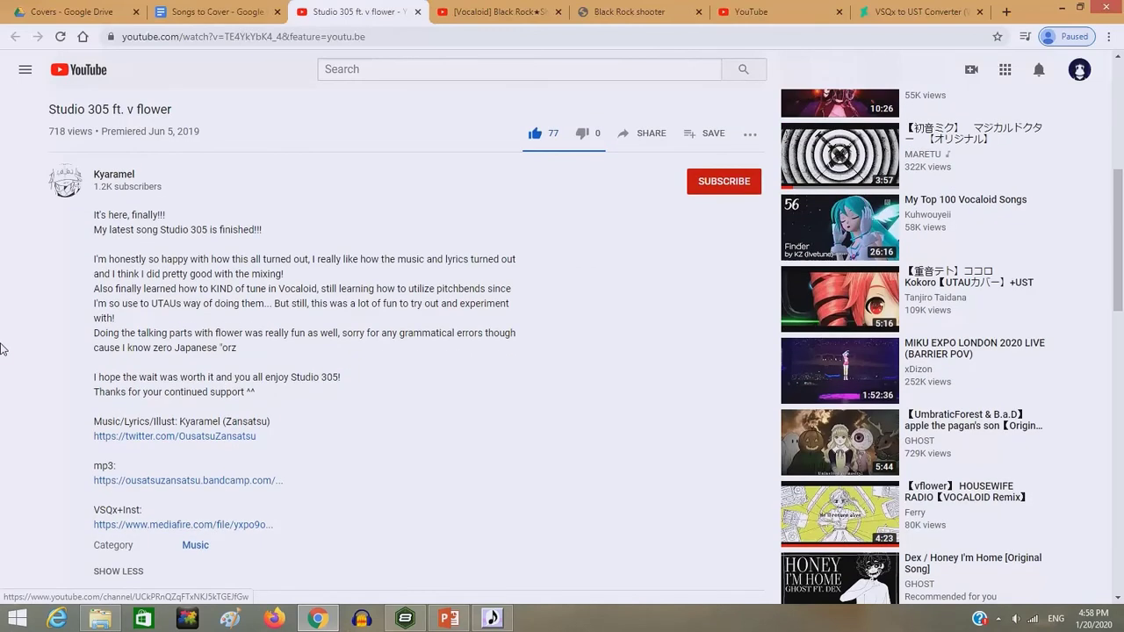
scroll(1, 349, "up", 3)
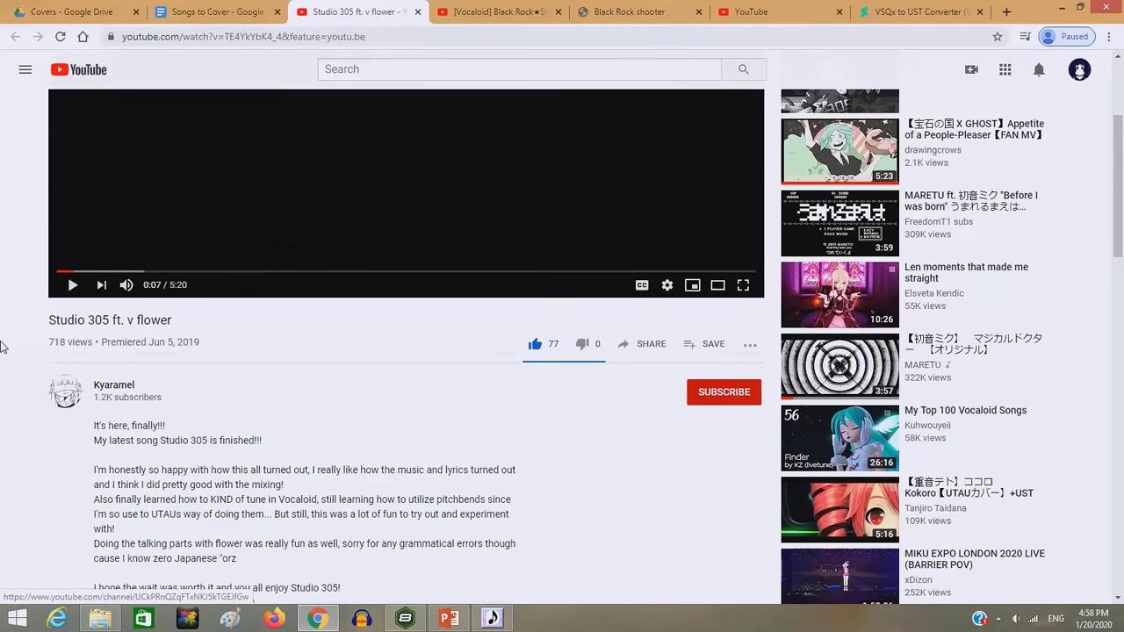
scroll(2, 348, "down", 1)
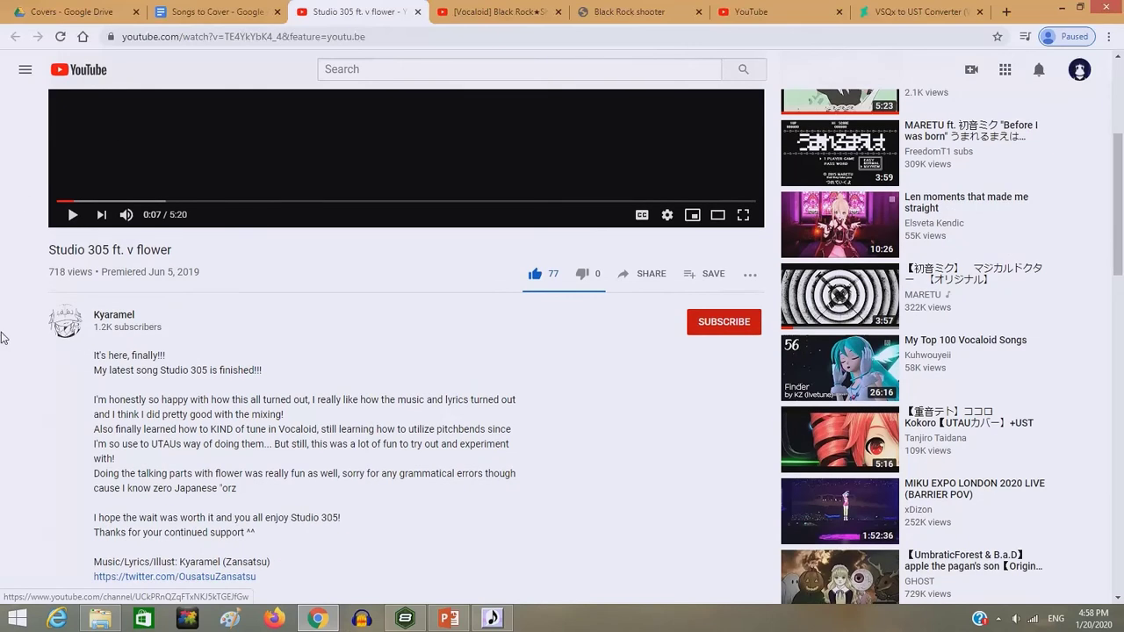
scroll(12, 326, "down", 3)
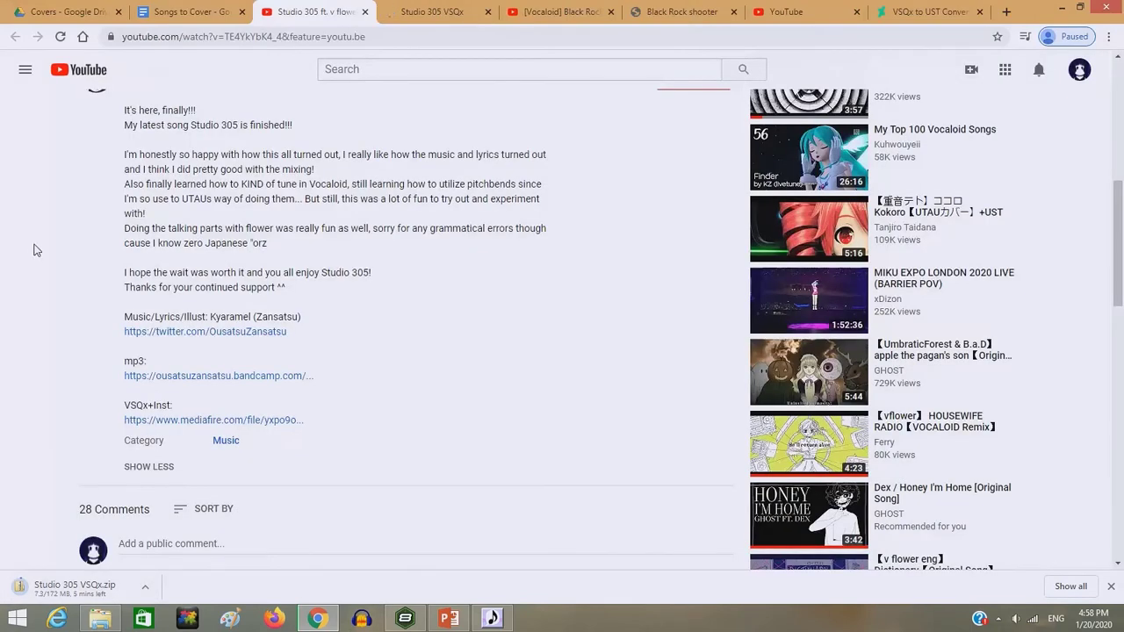
scroll(33, 250, "down", 1)
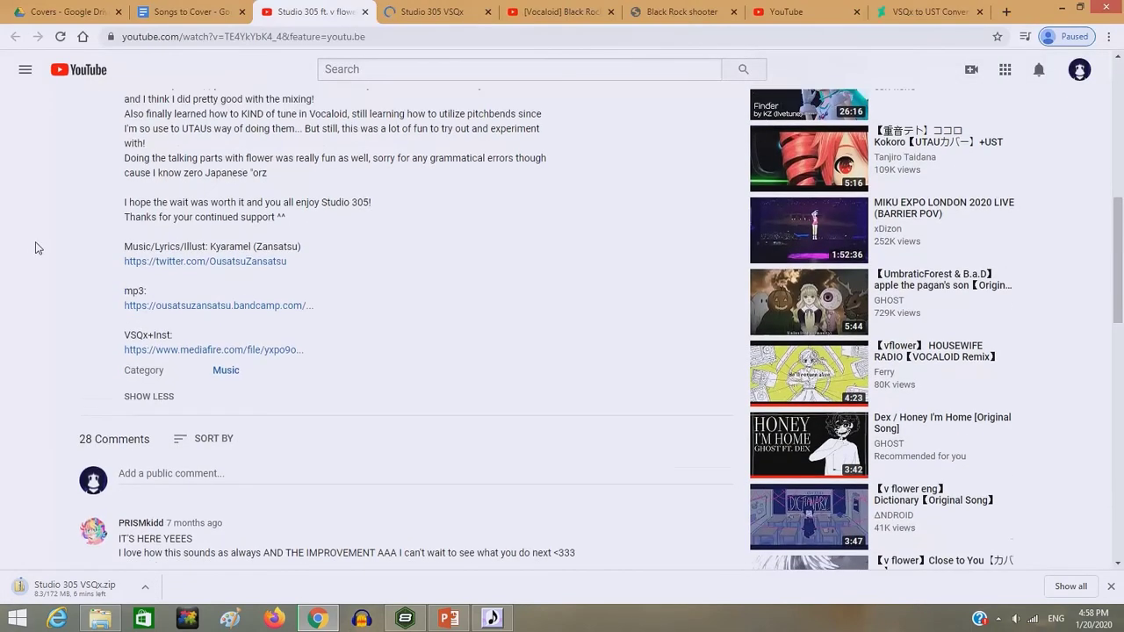
scroll(35, 248, "up", 2)
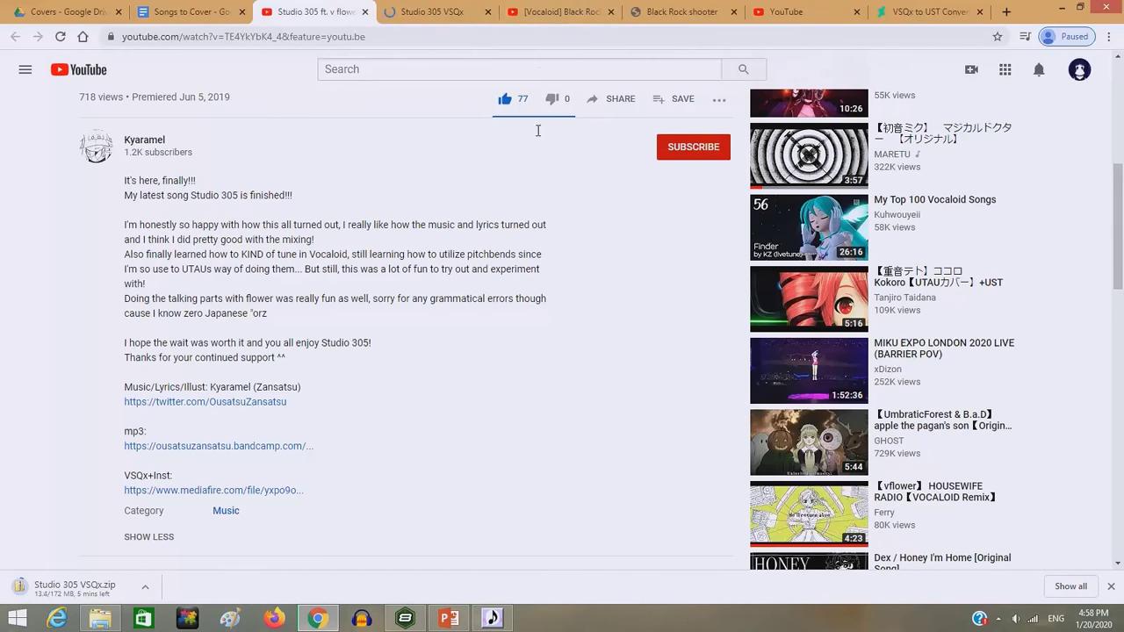
- Briefly bring up UTAU, then return to the Studio 305 video tab
left_click(494, 619)
left_click(493, 619)
mouse_move(501, 6)
left_click(465, 32)
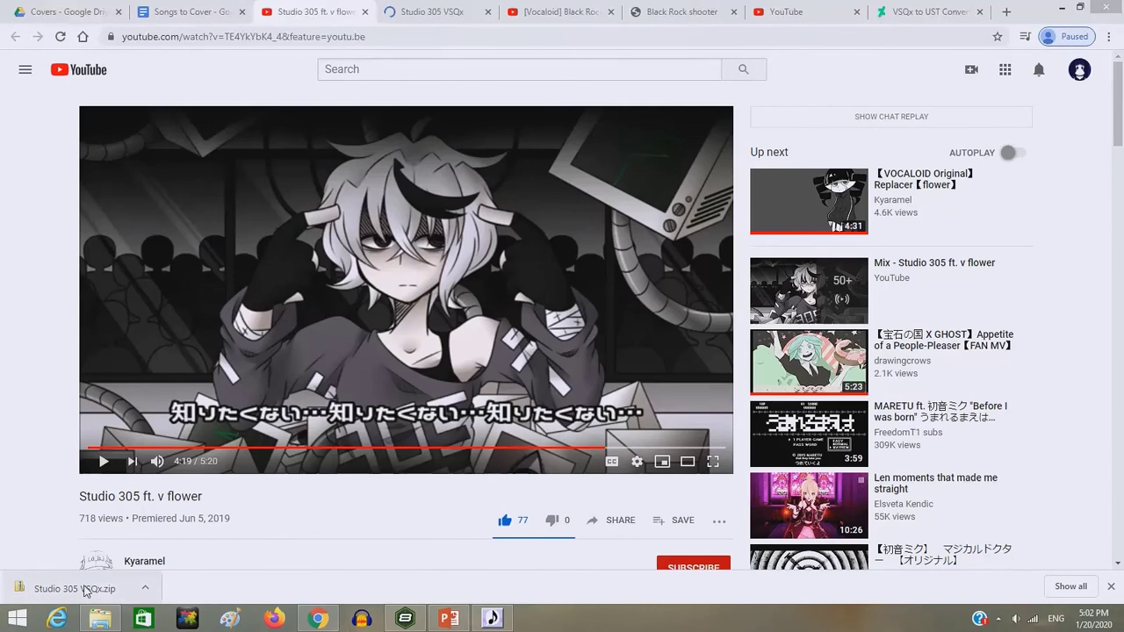
- Open Studio 305 VSQx.zip, maximize its window, and copy the Studio 305 VSQx folder into UTAU projects
left_click(85, 590)
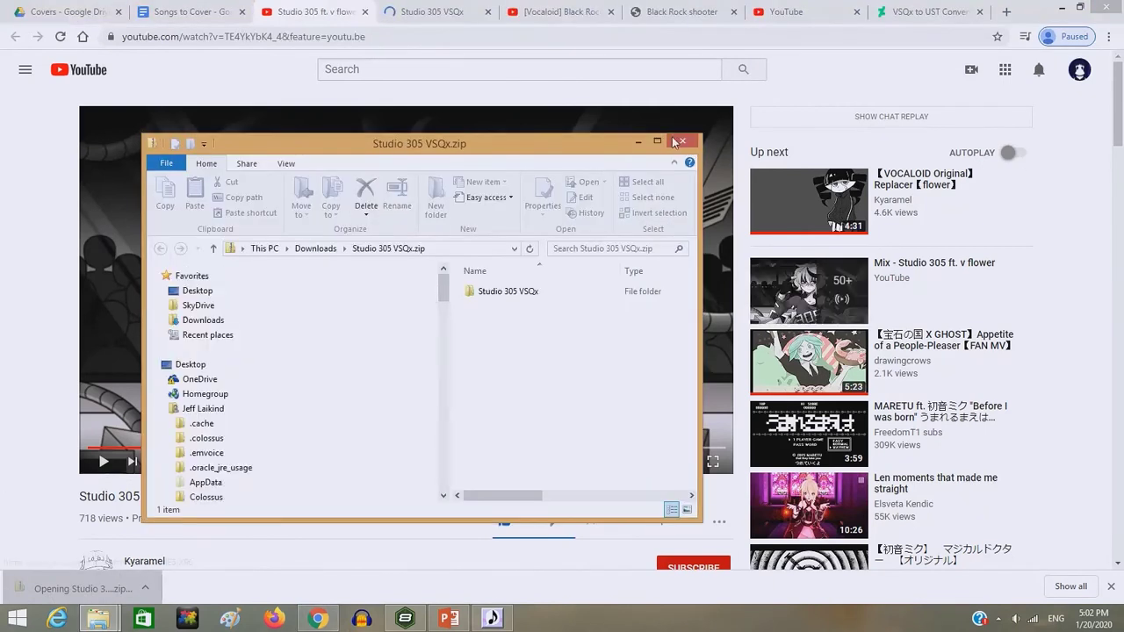
double_click(604, 145)
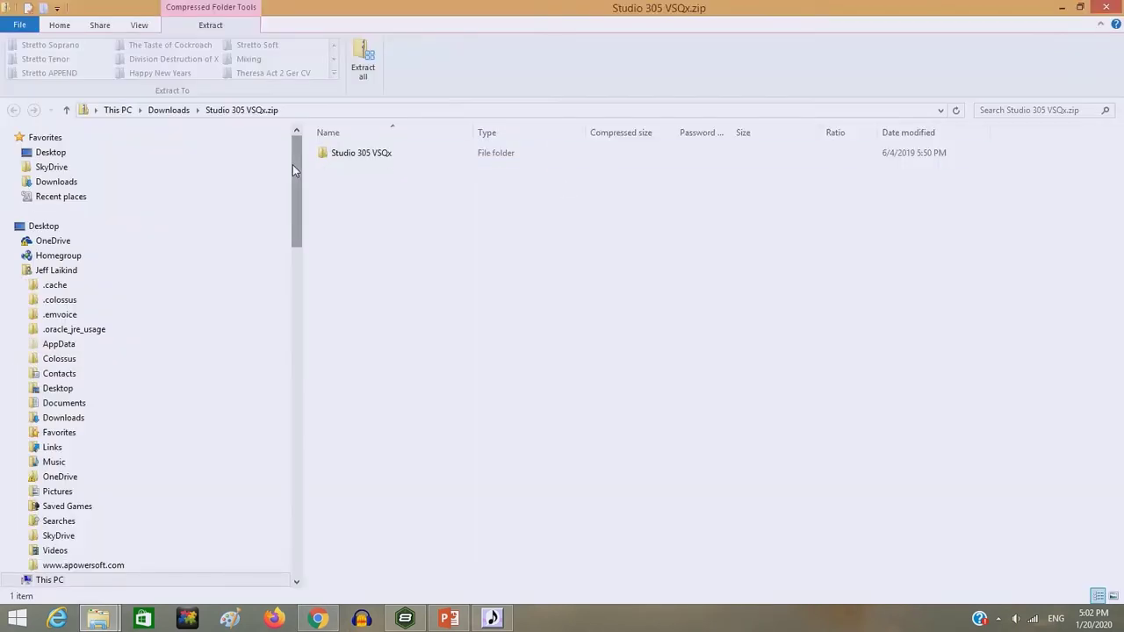
left_click_drag(295, 184, 331, 509)
left_click_drag(341, 155, 117, 459)
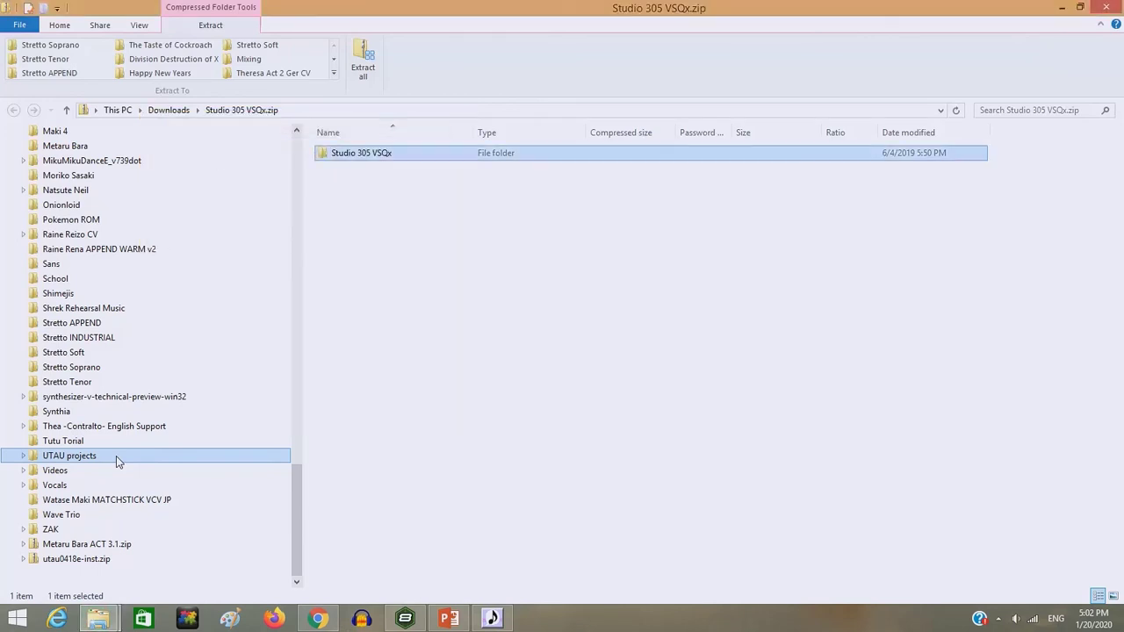
- Go into UTAU projects and open the copied Studio 305 VSQx folder
left_click(116, 456)
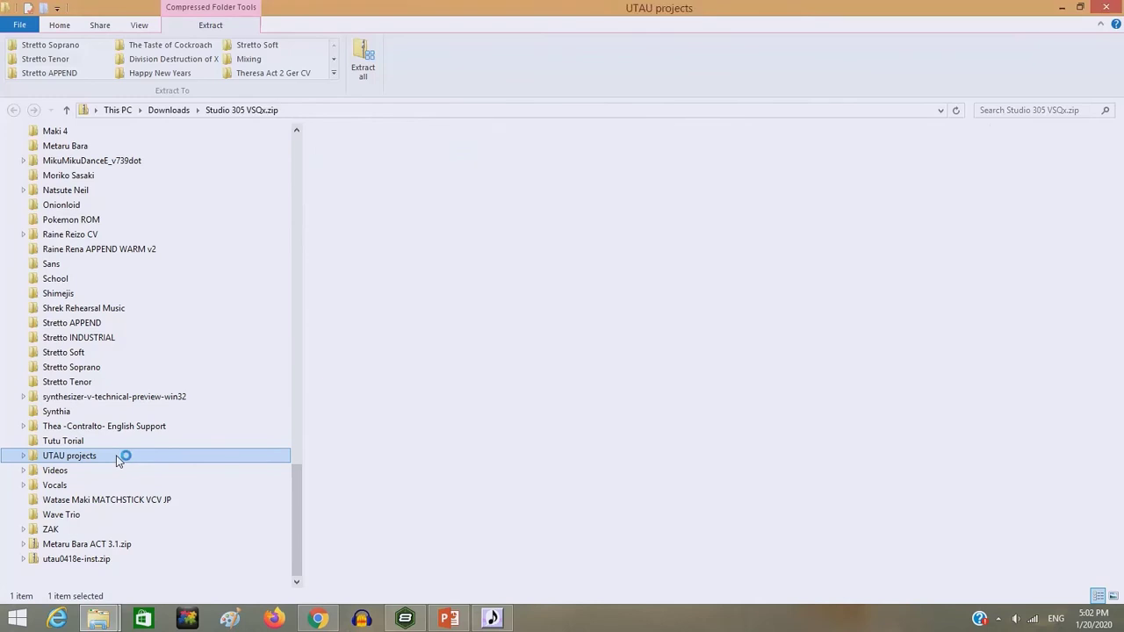
left_click_drag(1118, 158, 1120, 416)
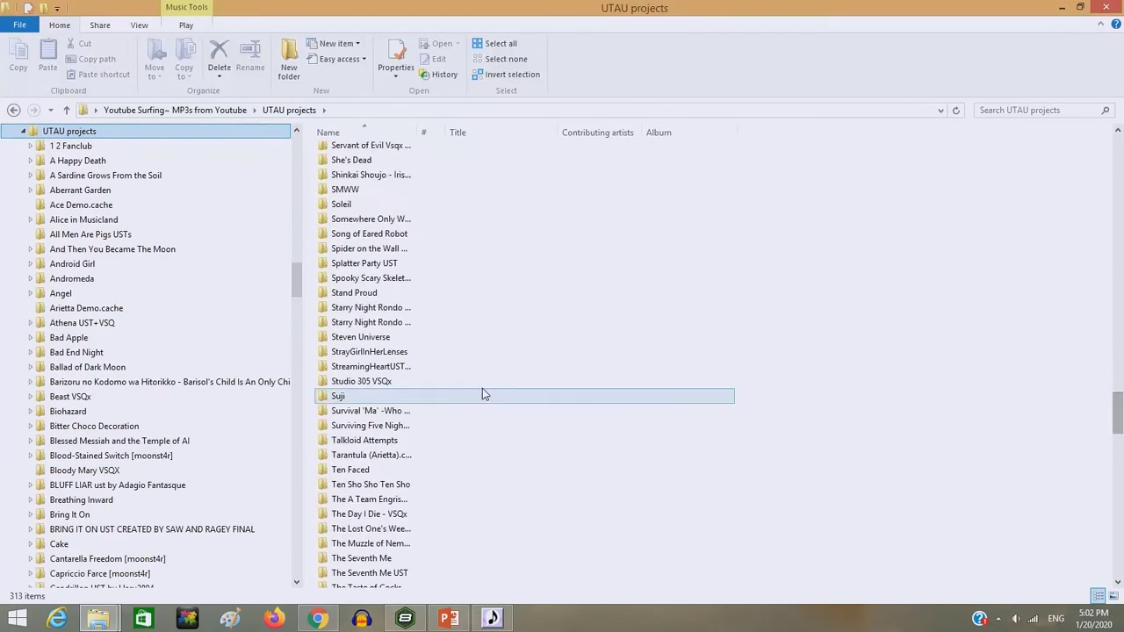
left_click(477, 383)
double_click(477, 384)
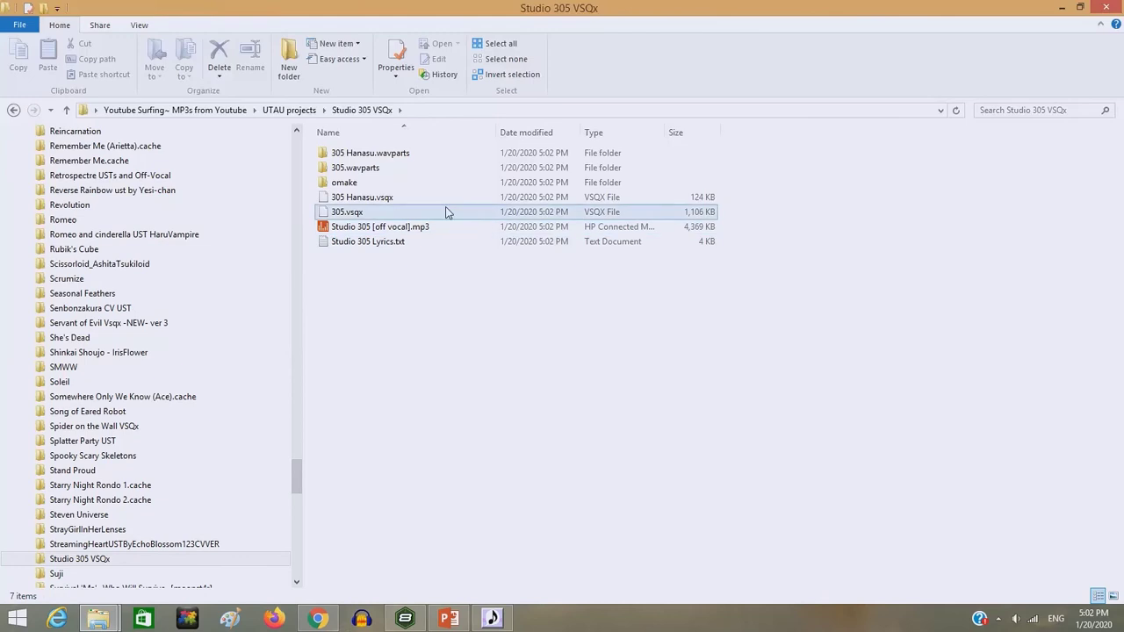
- Return to UTAU and create a New Project with Stretto Likendo as the voice bank
left_click(494, 618)
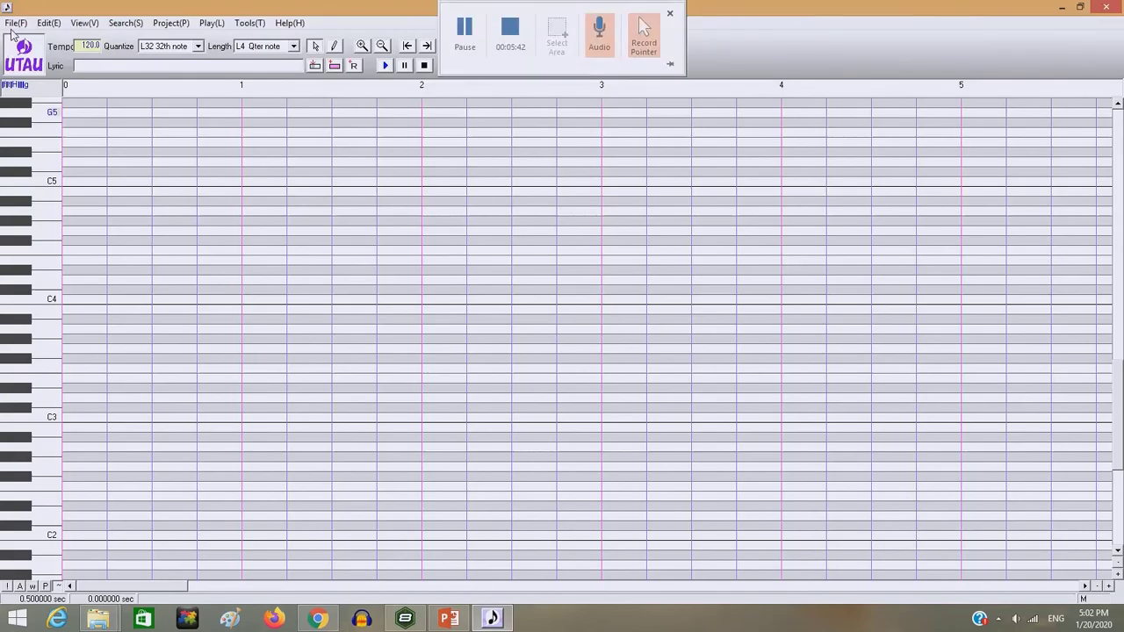
left_click(15, 23)
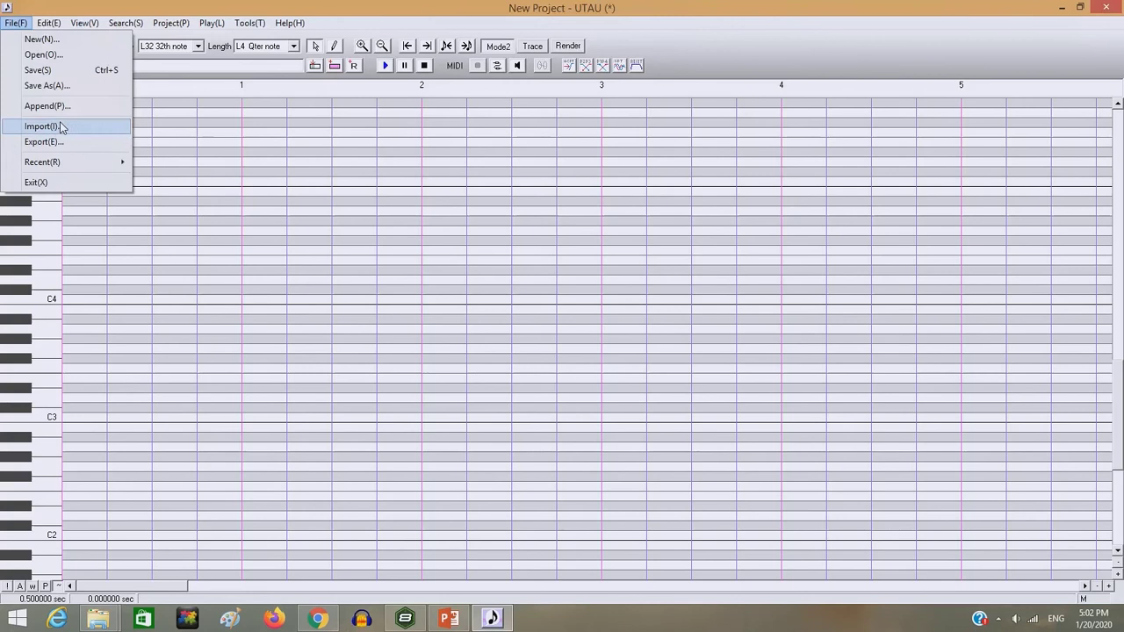
left_click(30, 40)
left_click(633, 271)
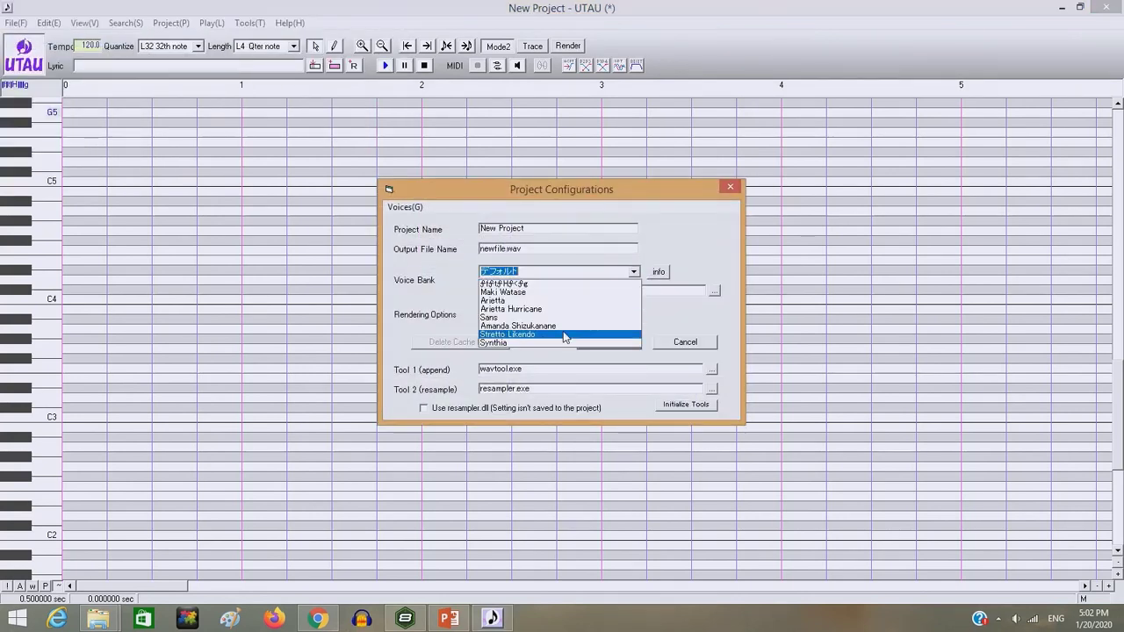
left_click(564, 332)
left_click(606, 341)
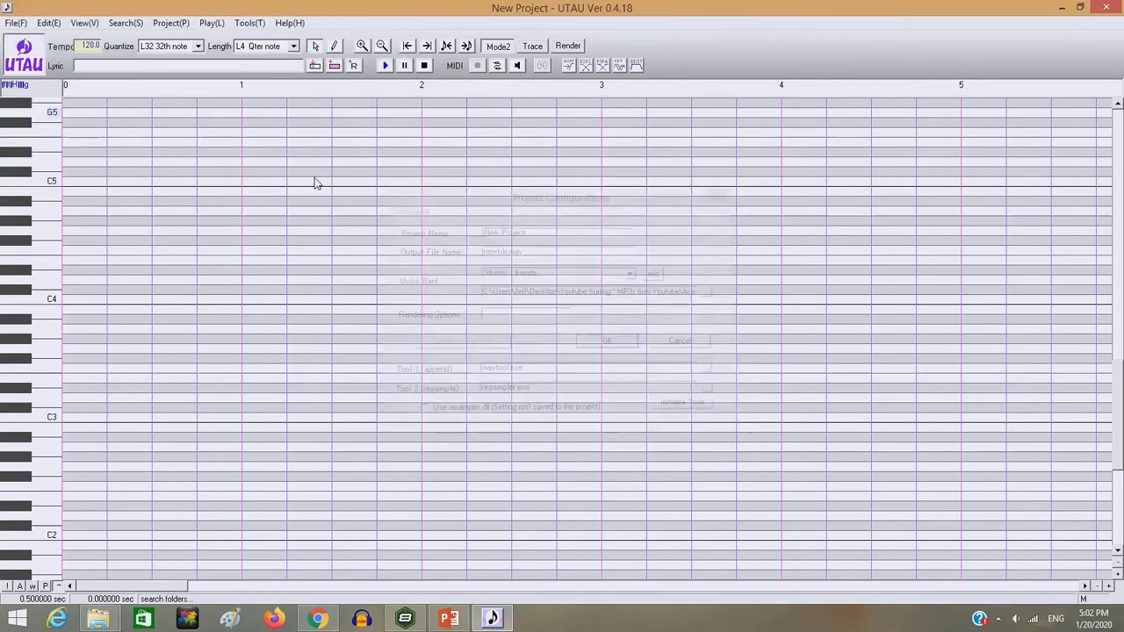
- Run the ImportVSQX plug-in from Tools > Plug-Ins
left_click(249, 24)
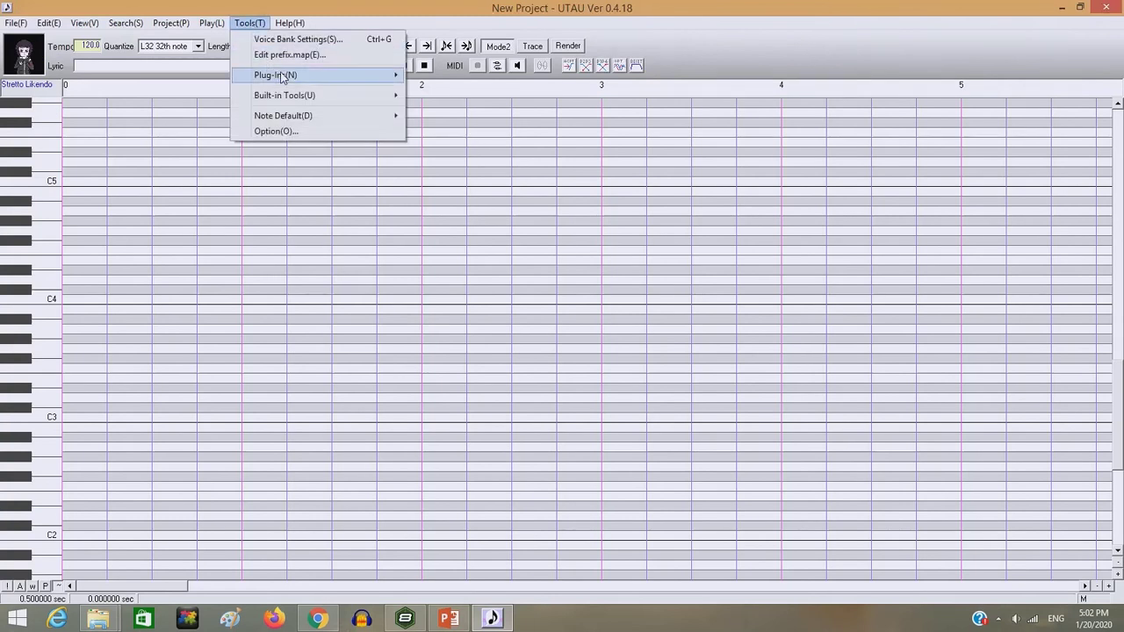
mouse_move(290, 75)
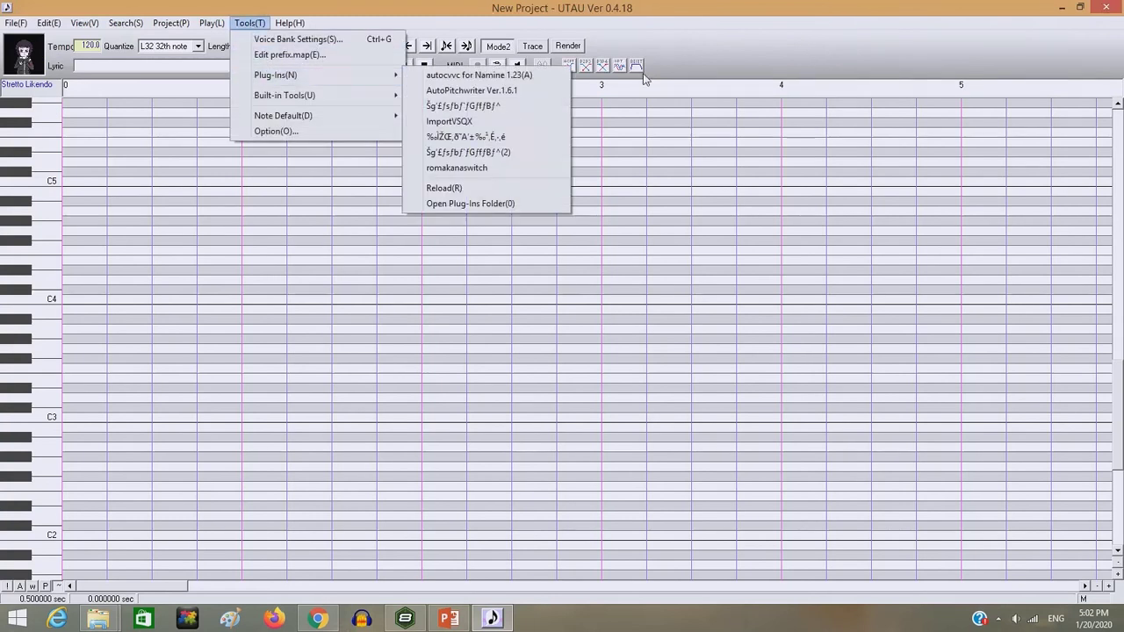
left_click(532, 120)
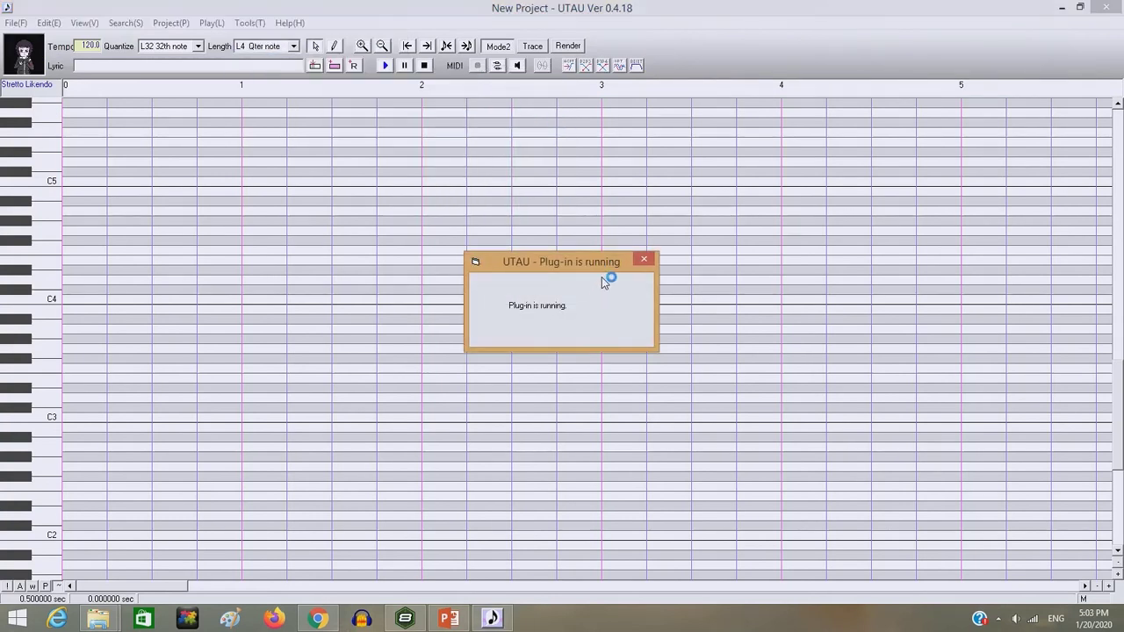
- Load 305.vsqx from the Studio 305 VSQx folder and import its Main track
left_click(271, 148)
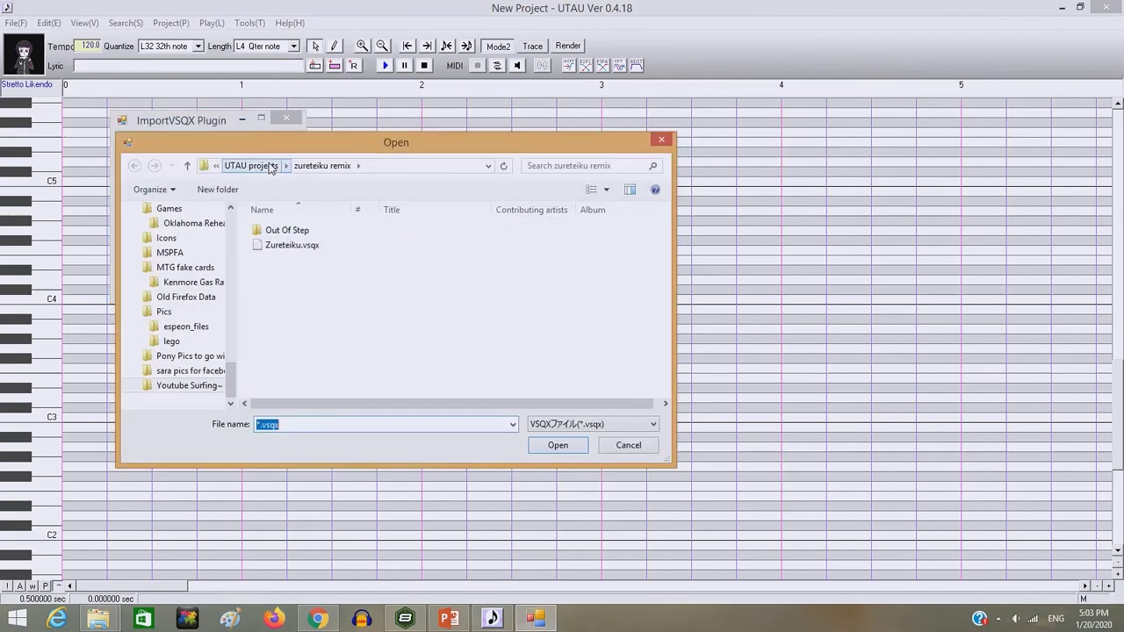
left_click(271, 167)
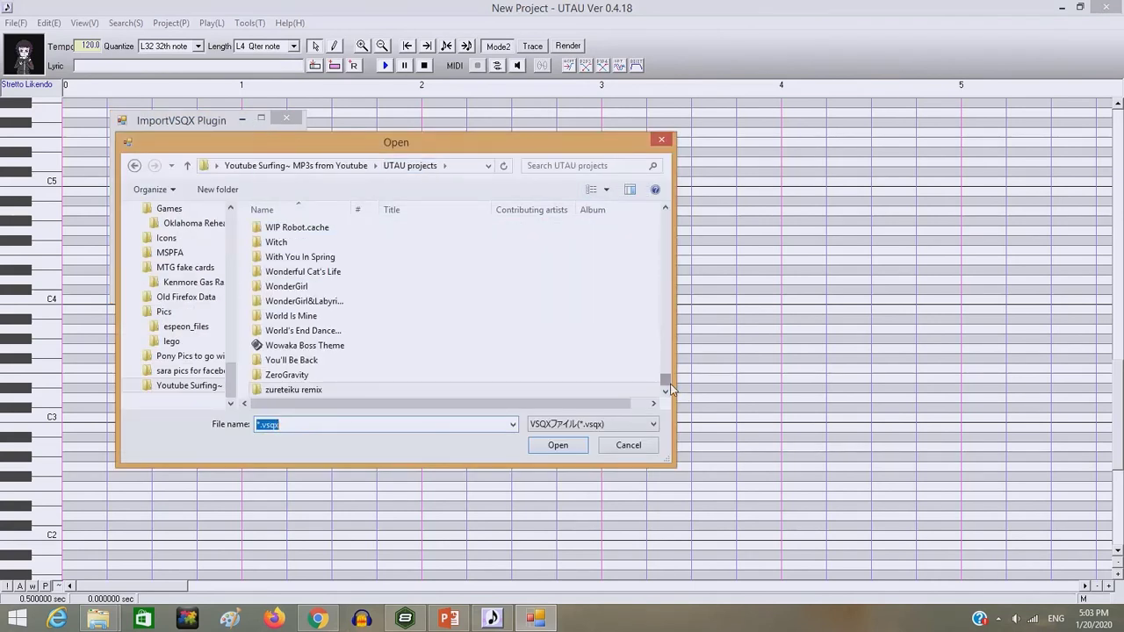
left_click_drag(664, 383, 662, 344)
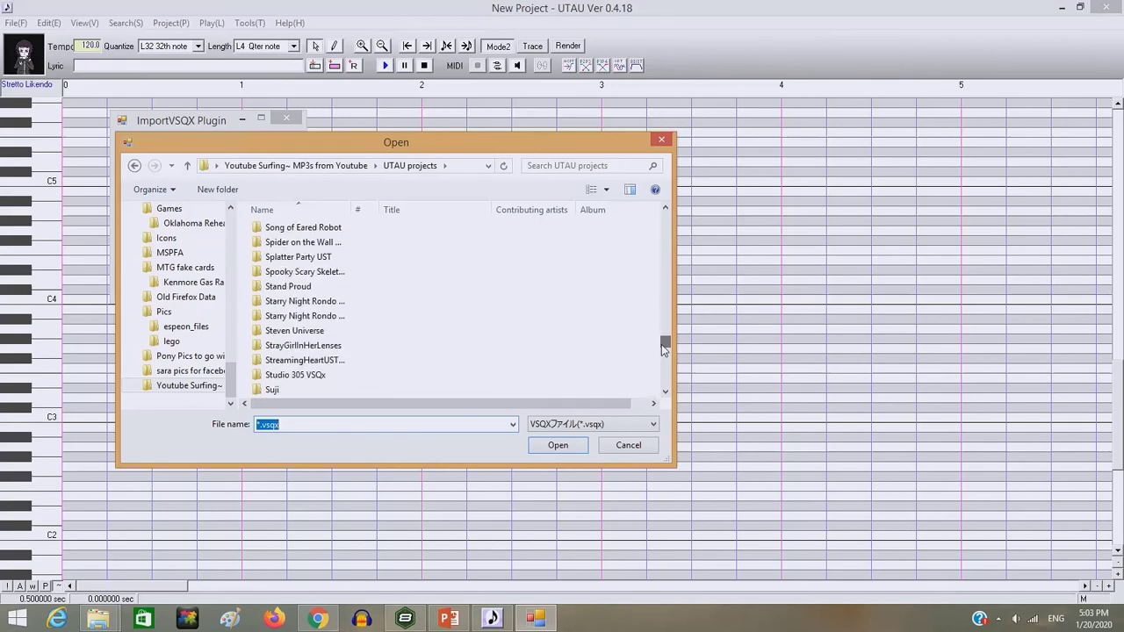
double_click(335, 379)
left_click(338, 292)
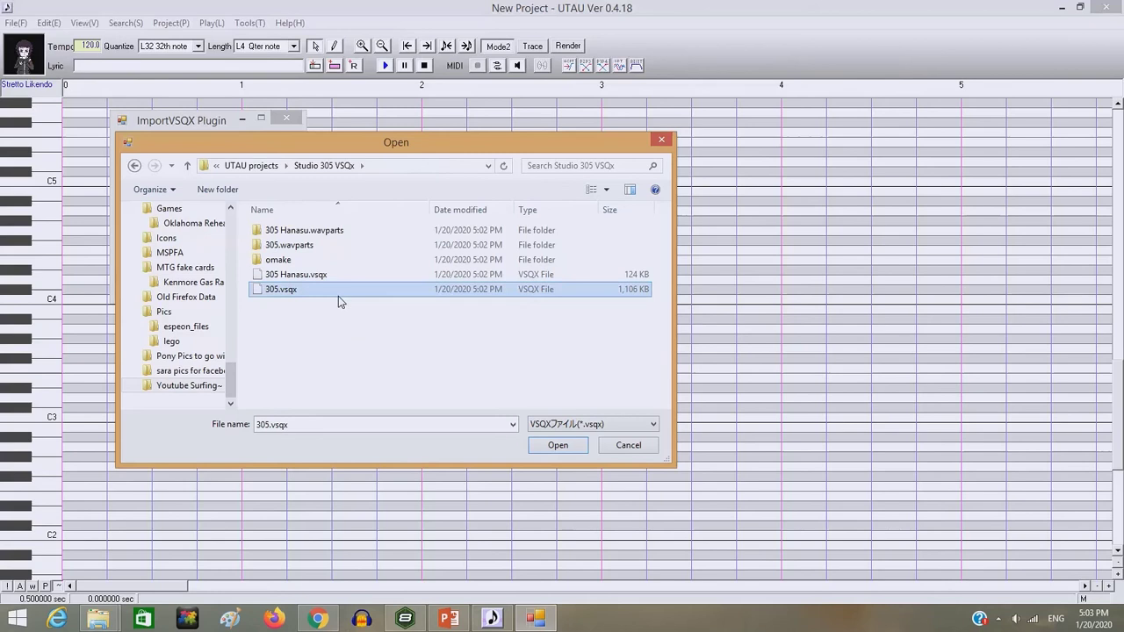
left_click(556, 442)
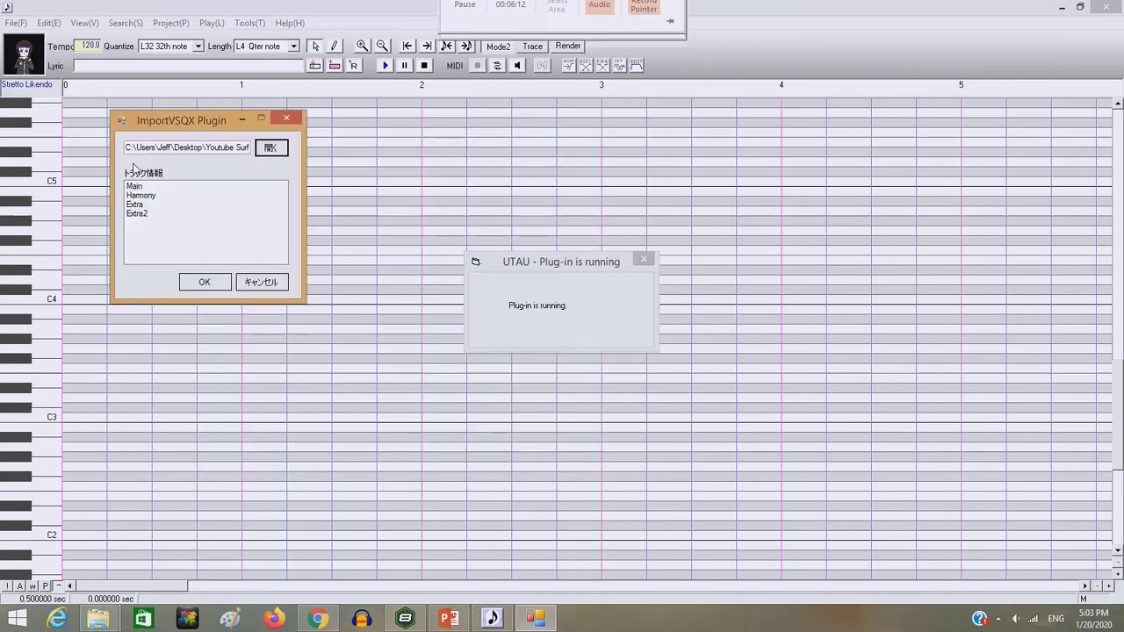
left_click(141, 190)
left_click(204, 282)
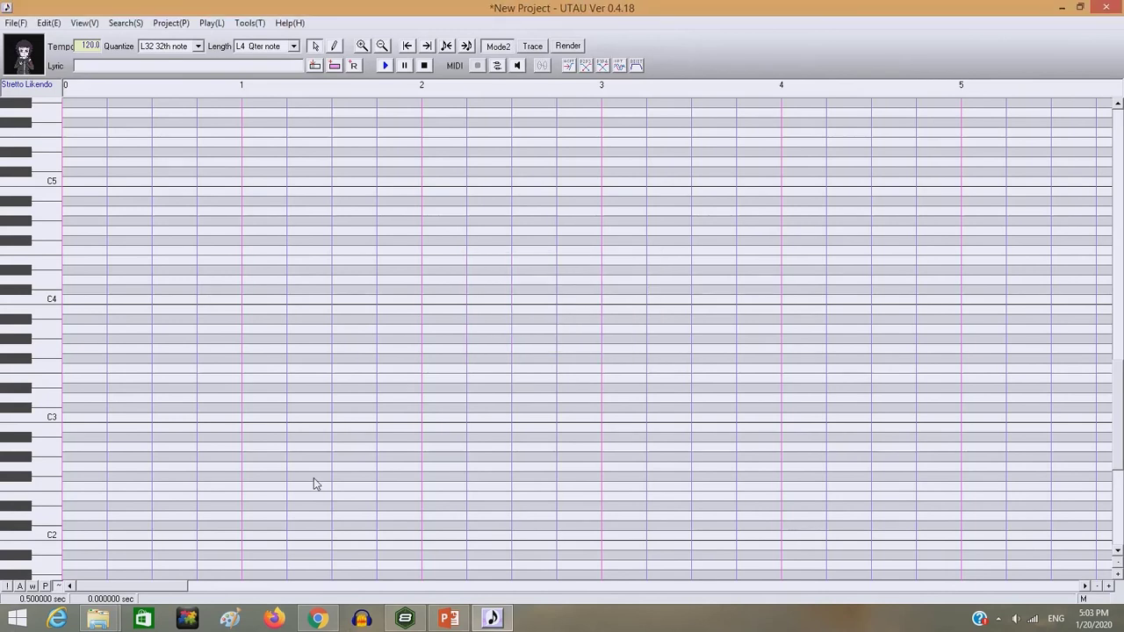
- Scroll to measure 4 and check that the rest there shows tempo 152
left_click_drag(115, 581, 743, 544)
left_click_drag(95, 524, 51, 531)
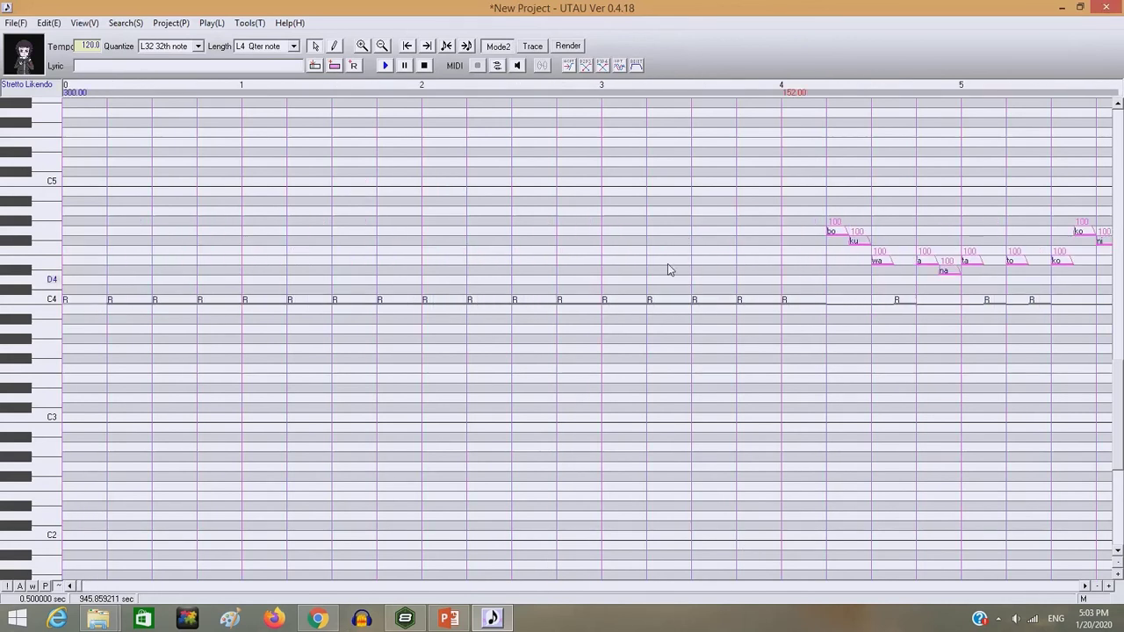
left_click(798, 232)
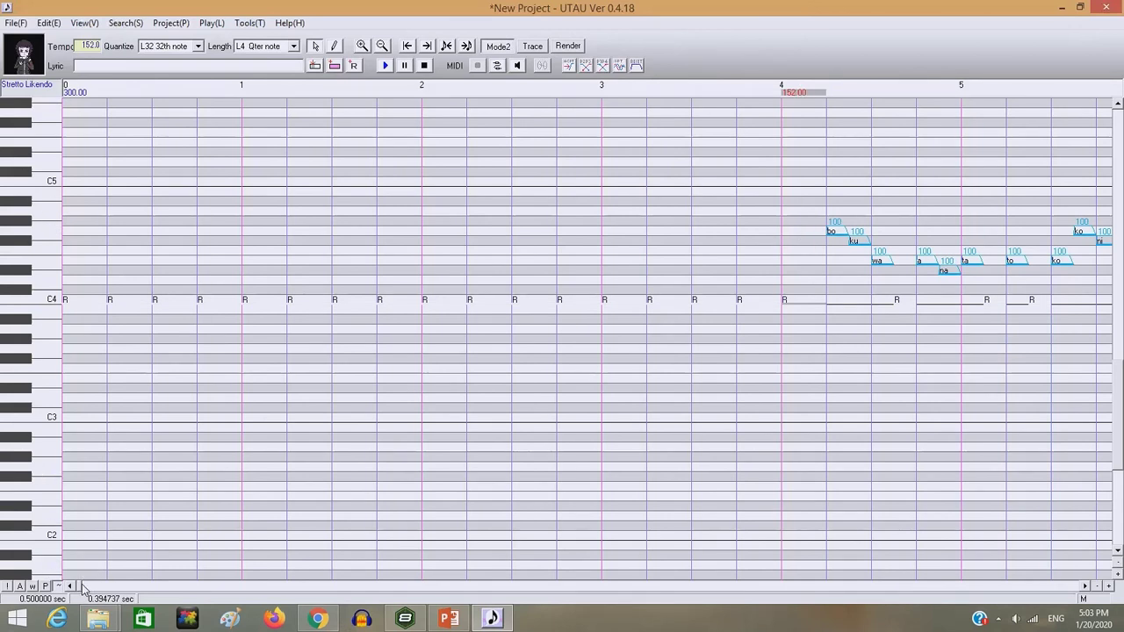
- Check the trailing rests near measure 163, where the tempo returns to 300
left_click_drag(91, 588, 223, 587)
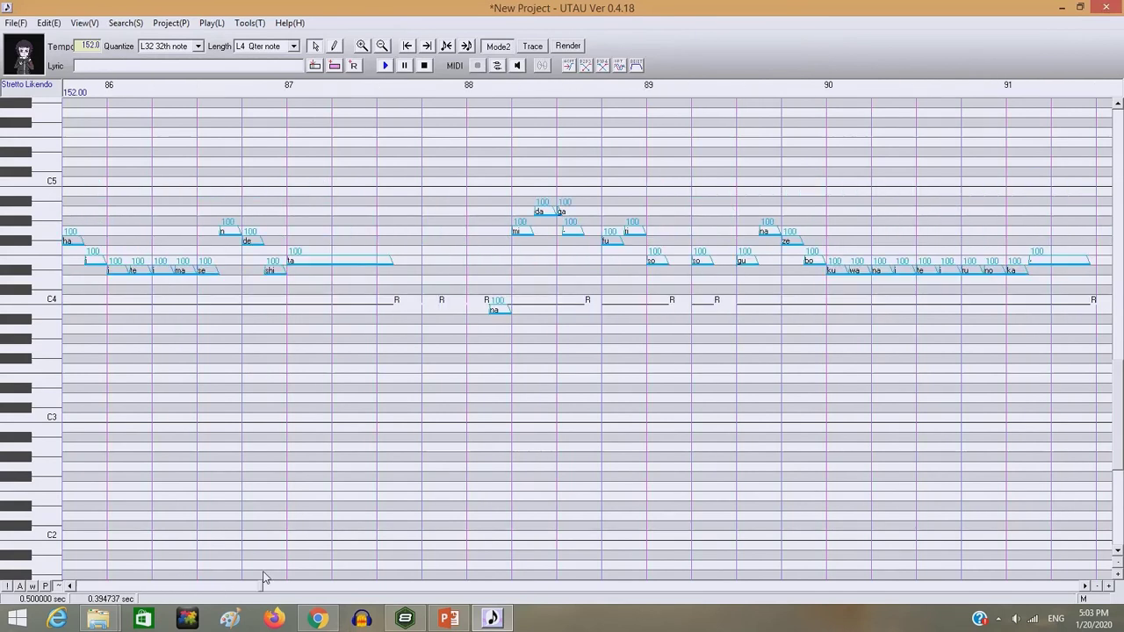
left_click_drag(264, 585, 346, 562)
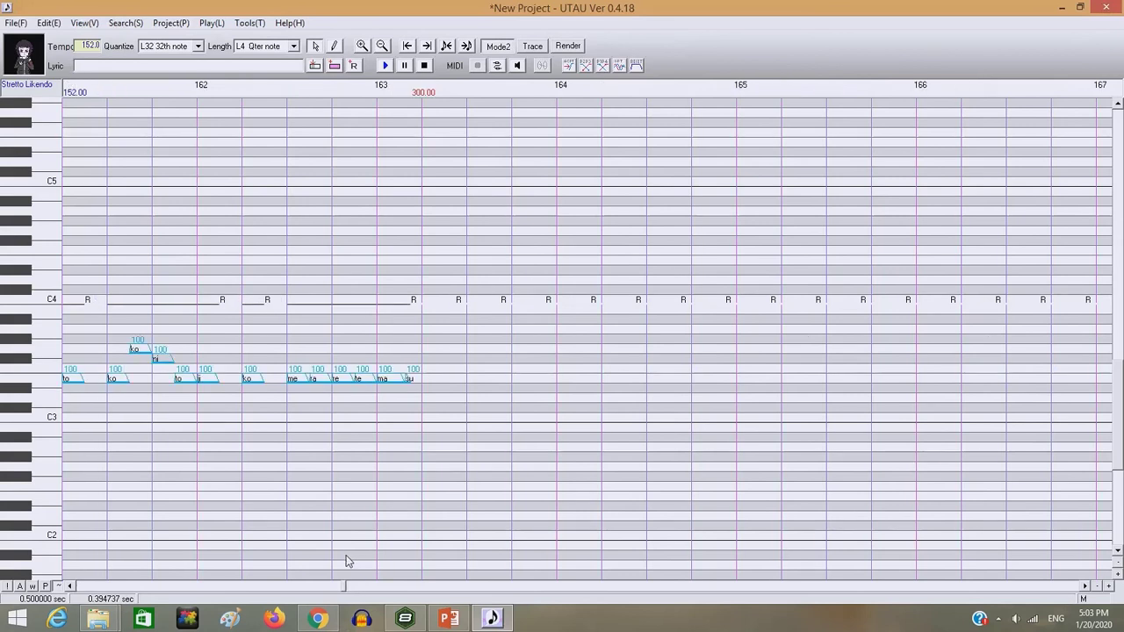
left_click(429, 236)
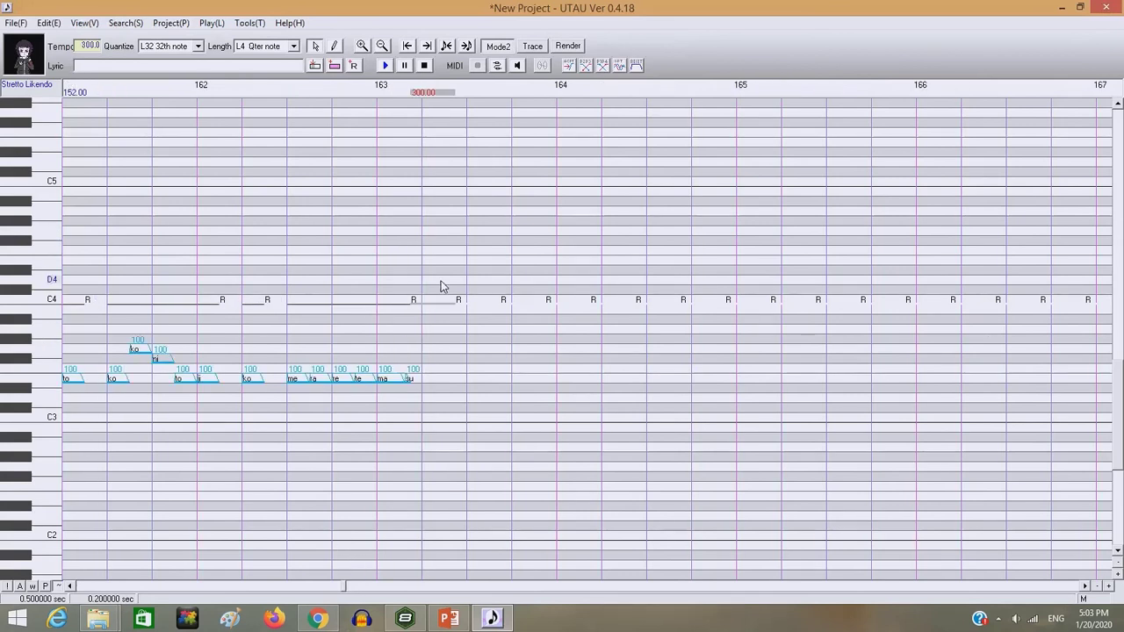
left_click_drag(441, 287, 983, 283)
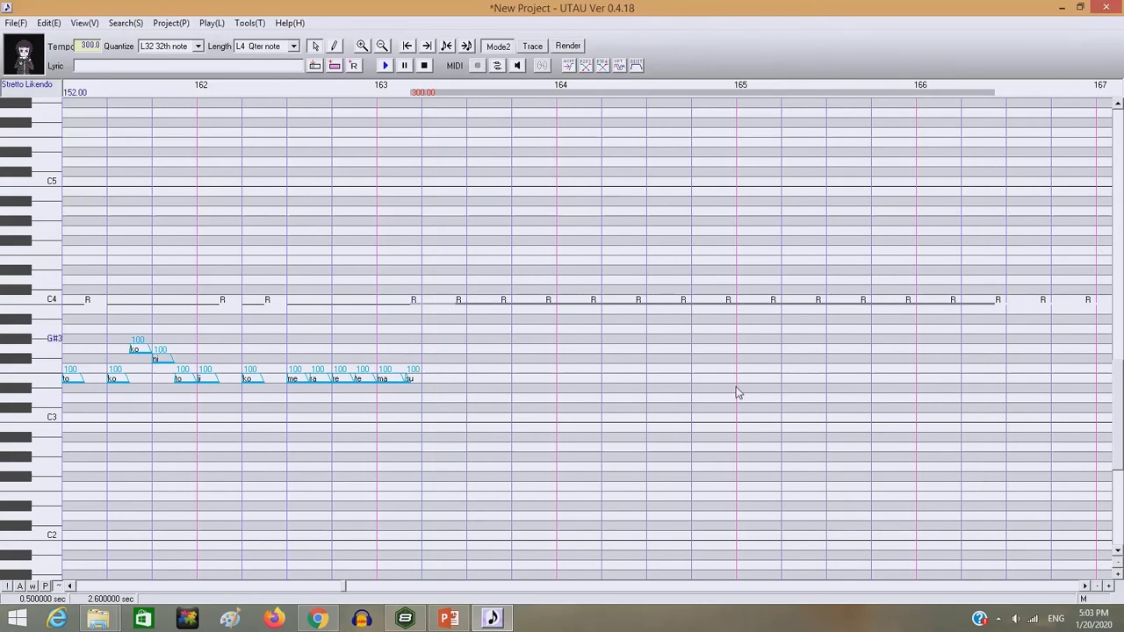
left_click_drag(408, 362, 318, 399)
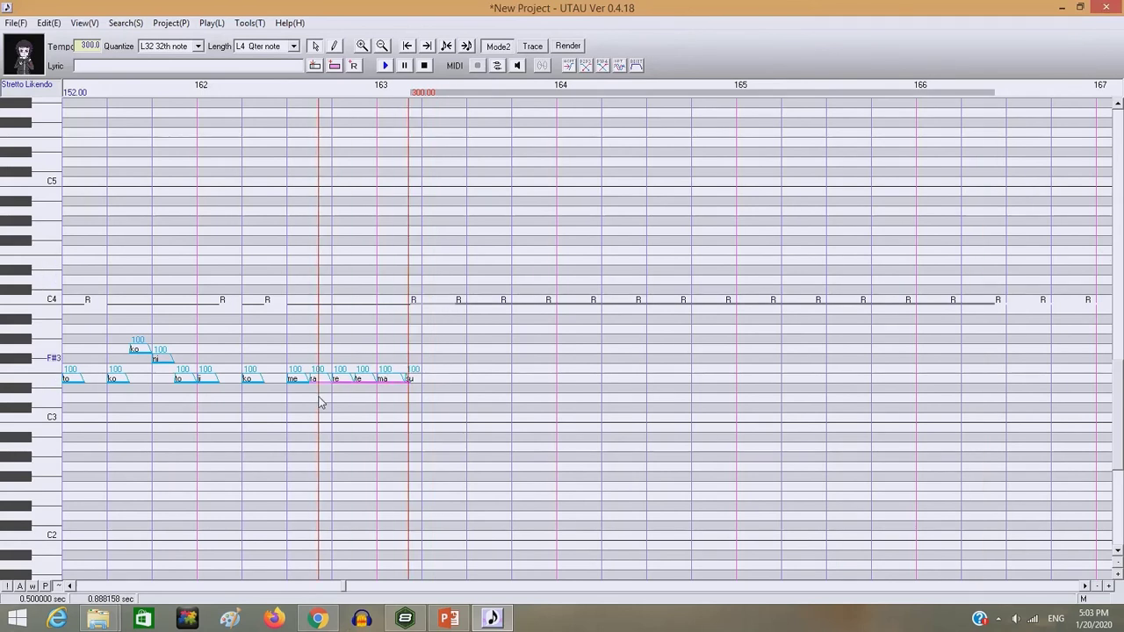
left_click(393, 514)
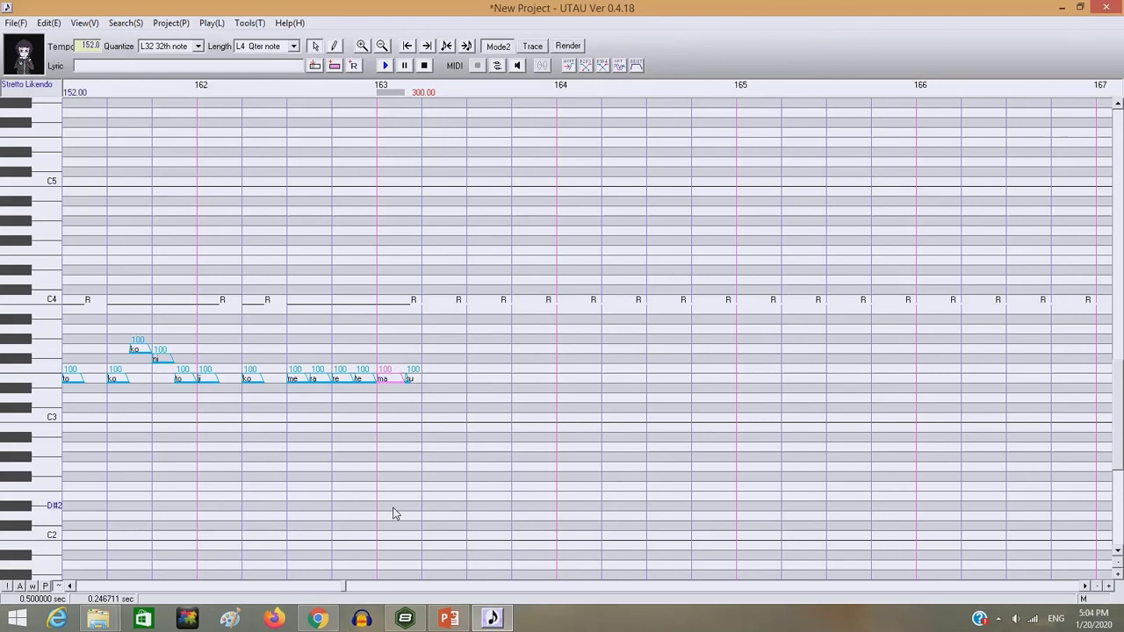
left_click(425, 279)
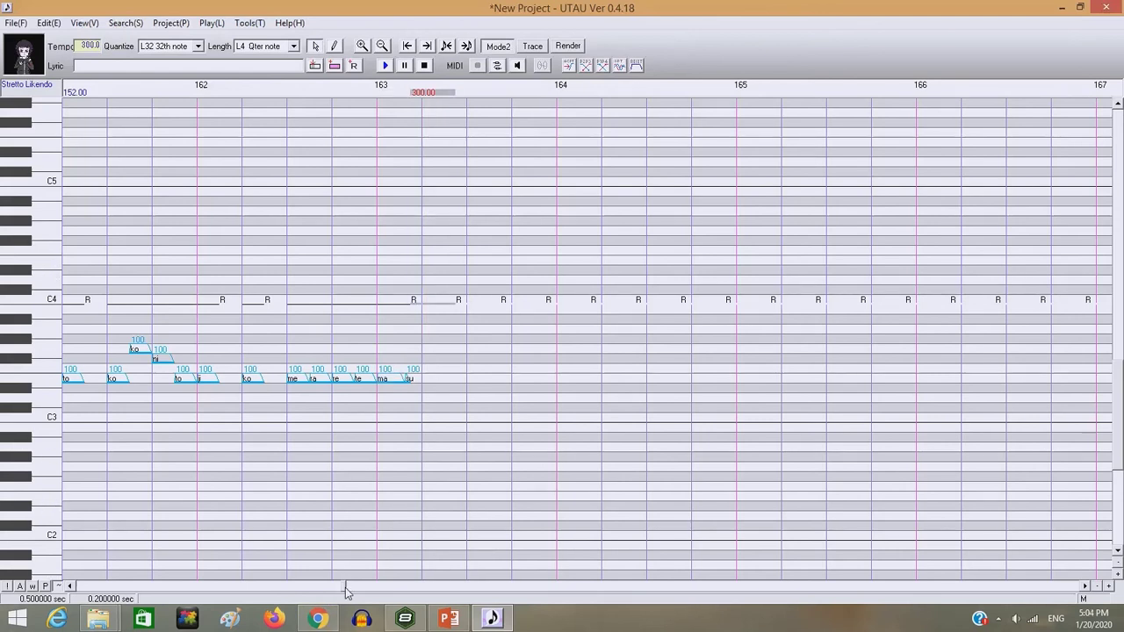
- Scroll back to the first sung notes and select bo and ku
left_click_drag(344, 583, 65, 583)
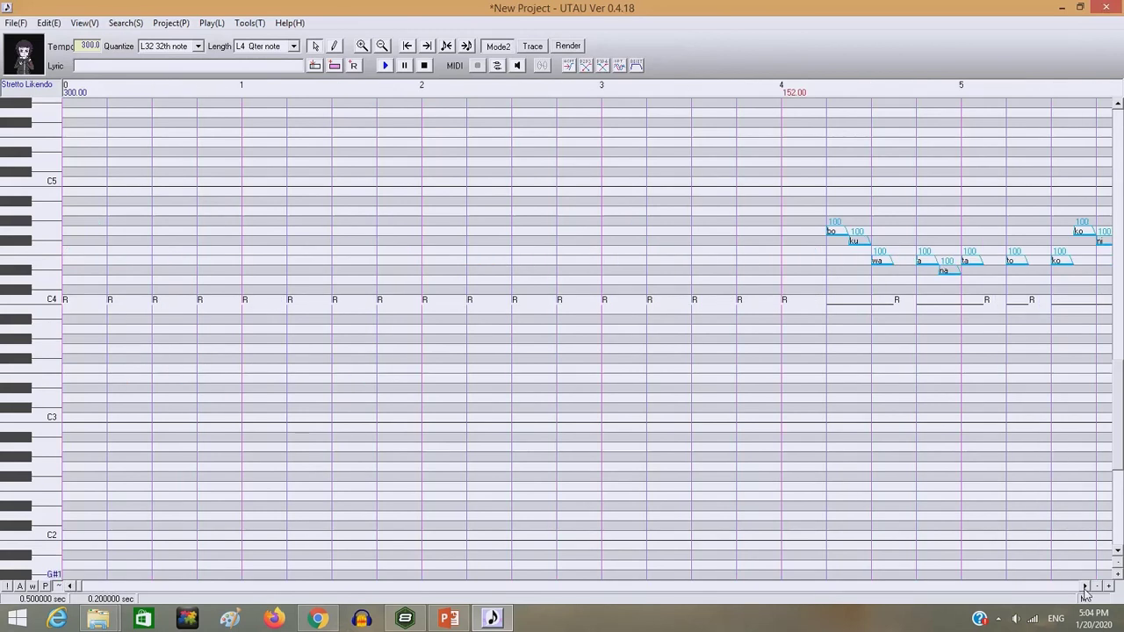
left_click(1085, 586)
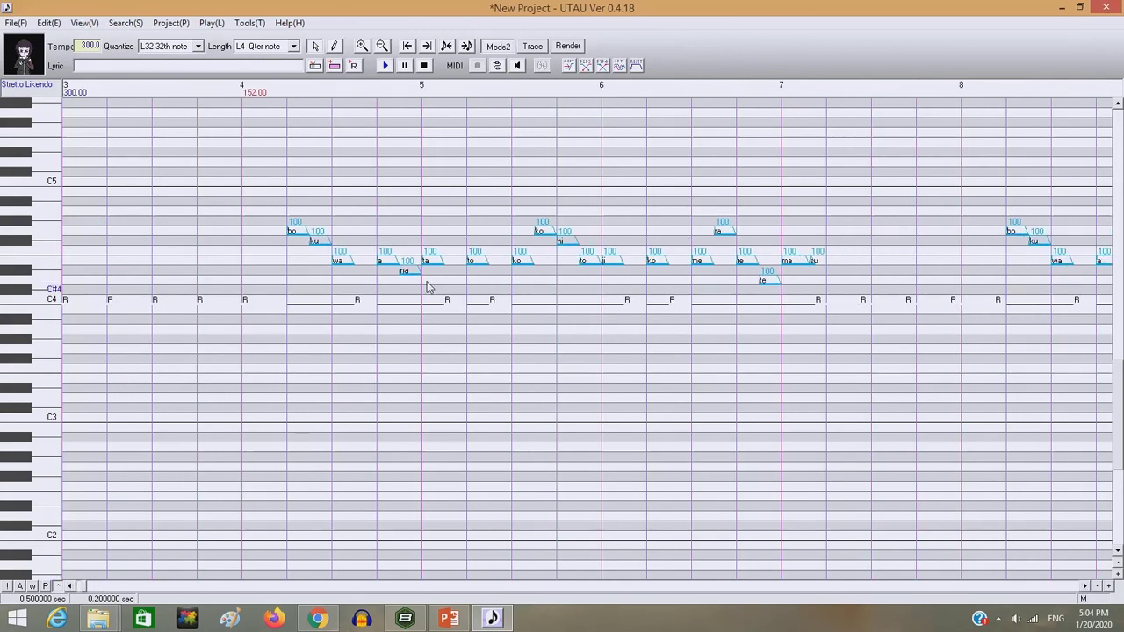
left_click_drag(291, 218, 327, 204)
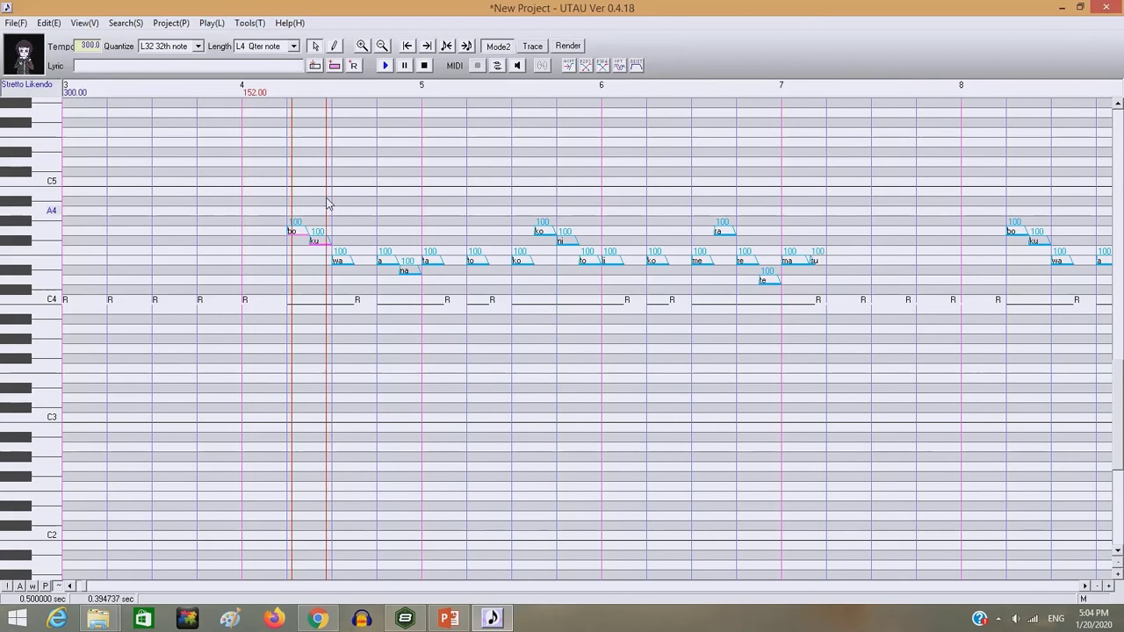
- Select all notes, confirm Region Property, then render and play the range around measure 5
left_click(49, 23)
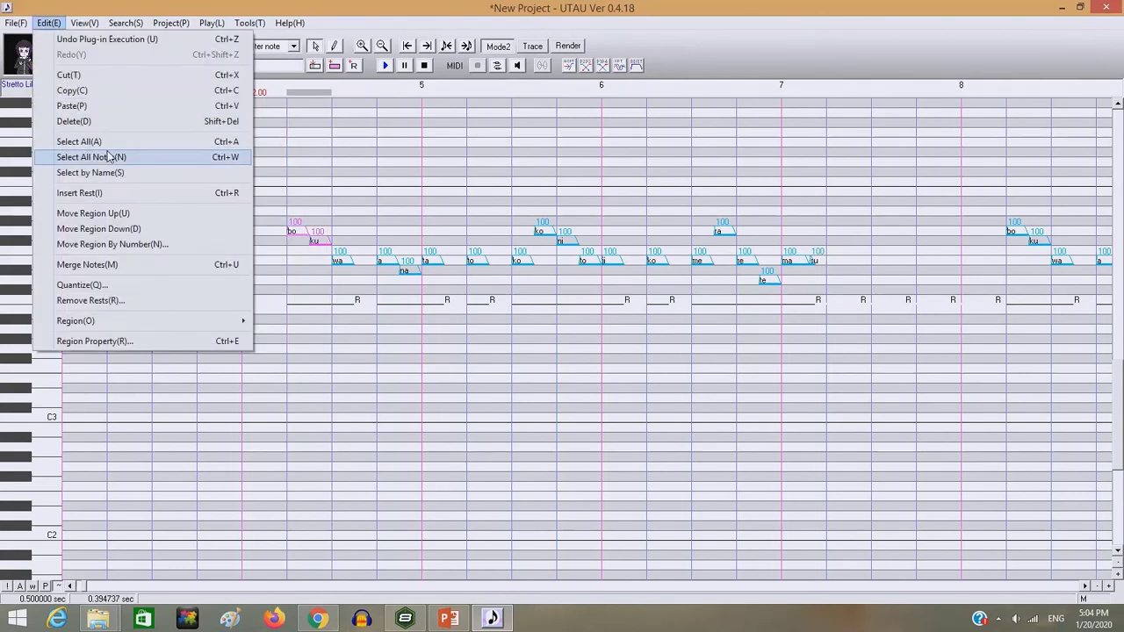
left_click(109, 141)
right_click(410, 271)
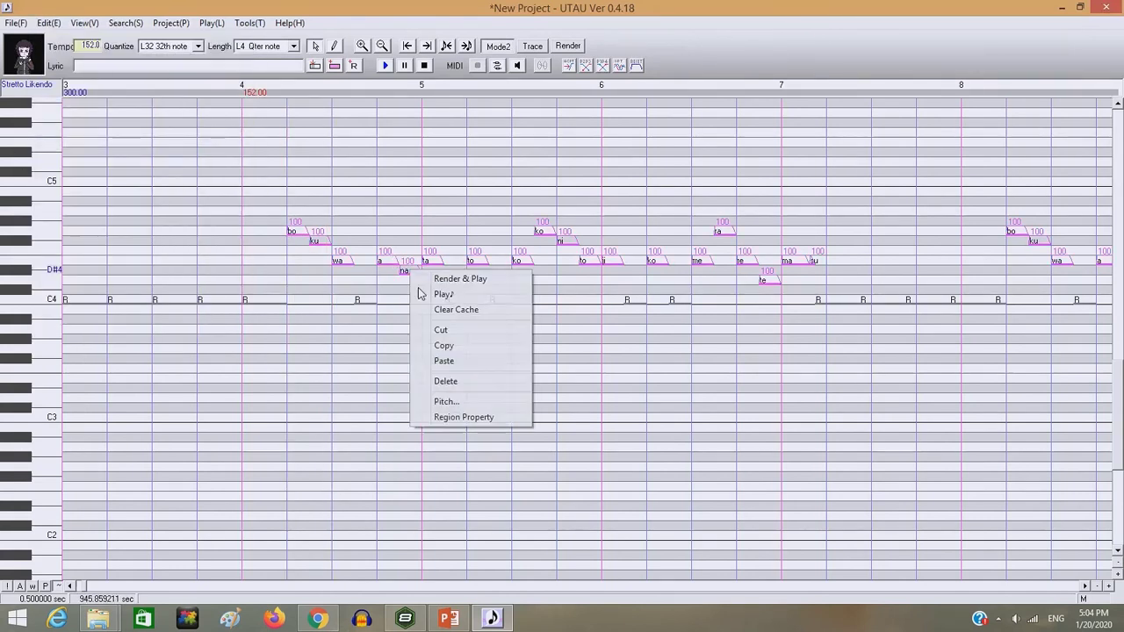
left_click(463, 417)
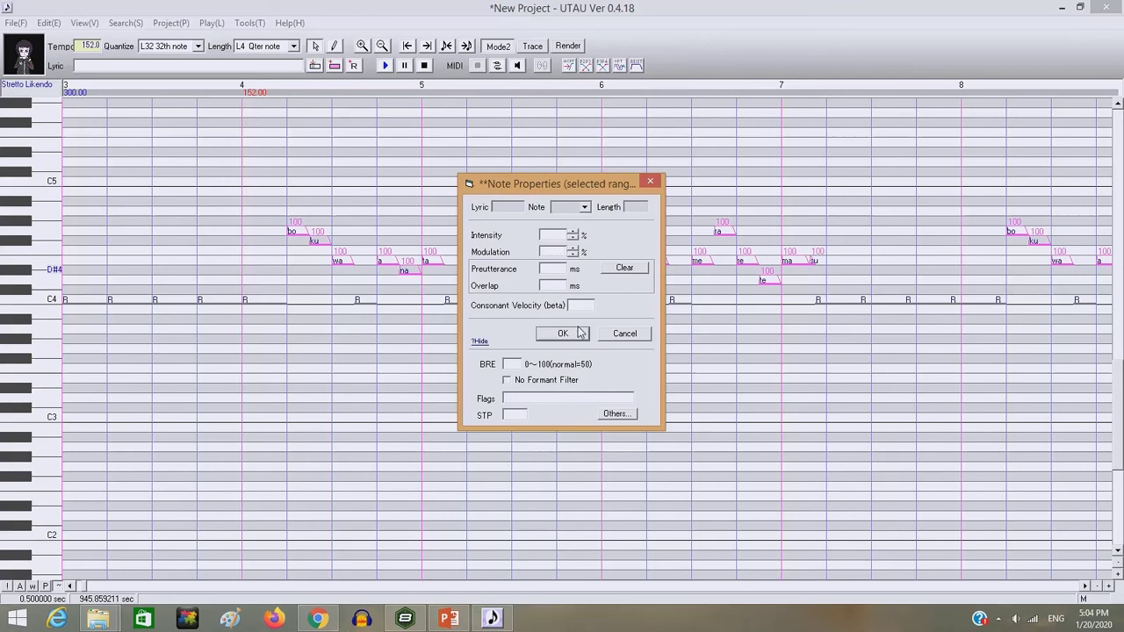
left_click(563, 332)
left_click_drag(289, 193, 812, 204)
left_click(384, 65)
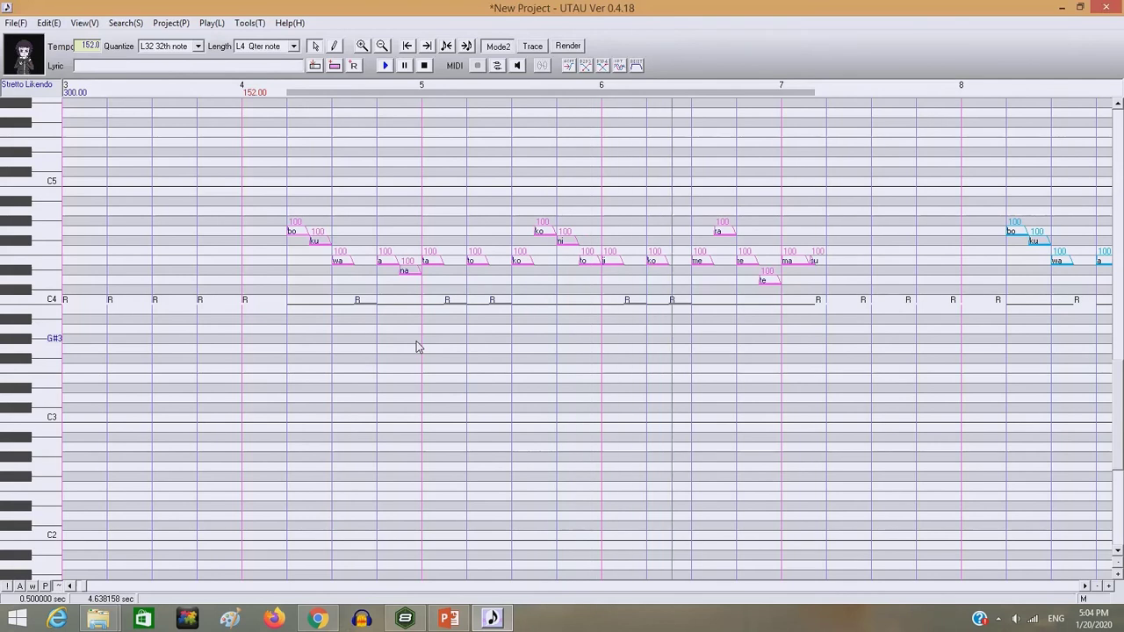
- Save the last playback, browsing to the UTAU projects > Studio 305 VSQx folder
left_click(212, 23)
left_click(254, 111)
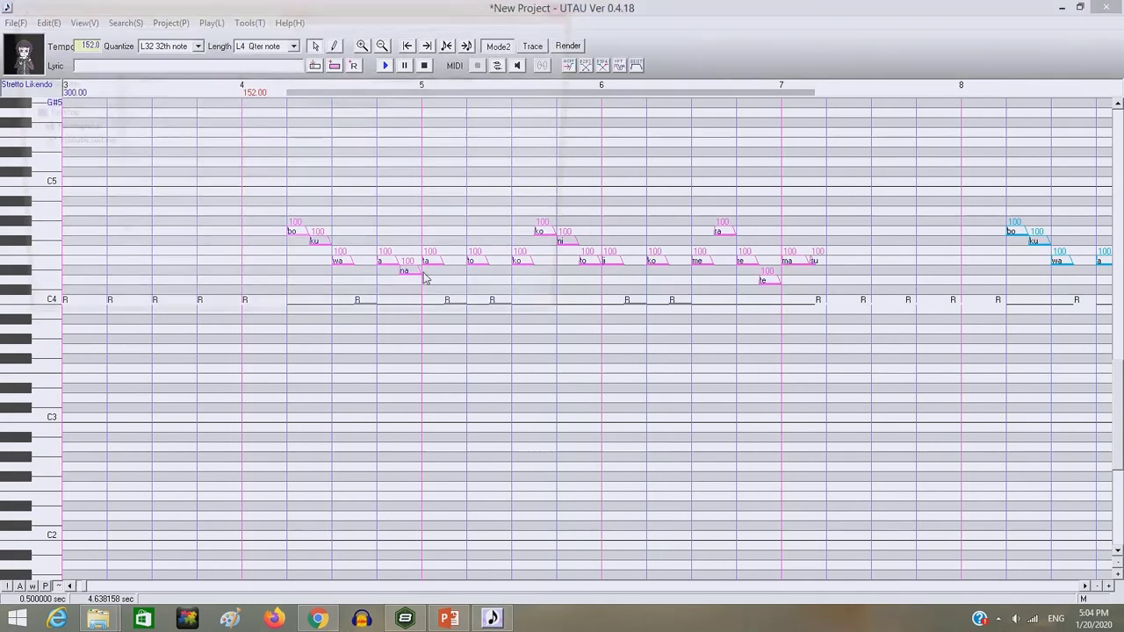
left_click(180, 34)
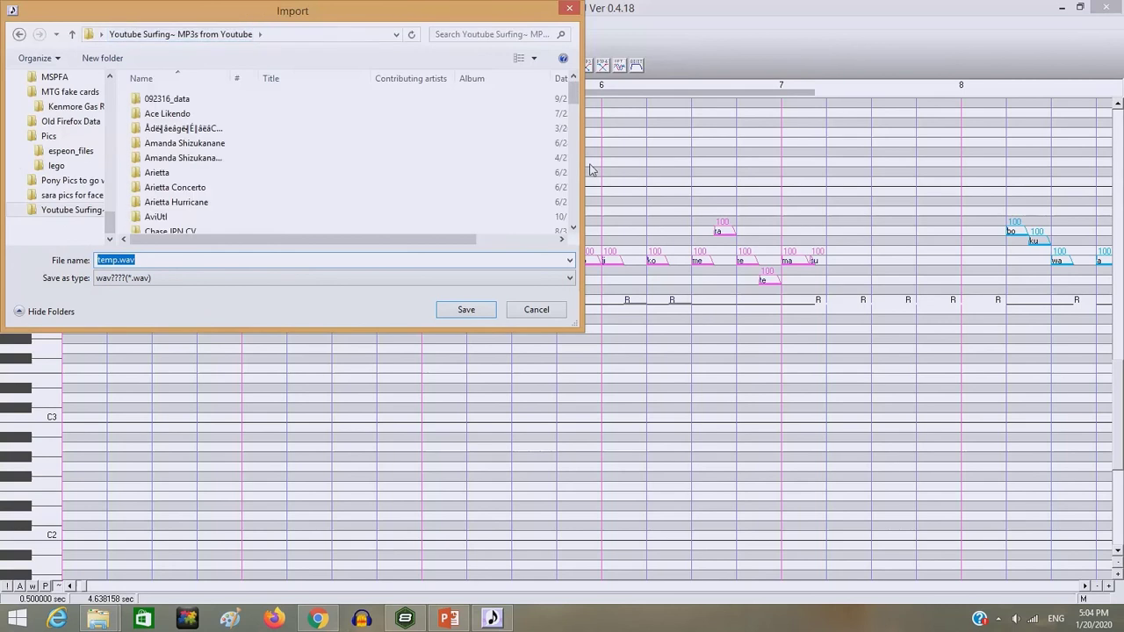
left_click_drag(576, 121, 573, 209)
left_click(317, 109)
double_click(317, 109)
left_click_drag(571, 95, 567, 200)
left_click(308, 128)
double_click(308, 127)
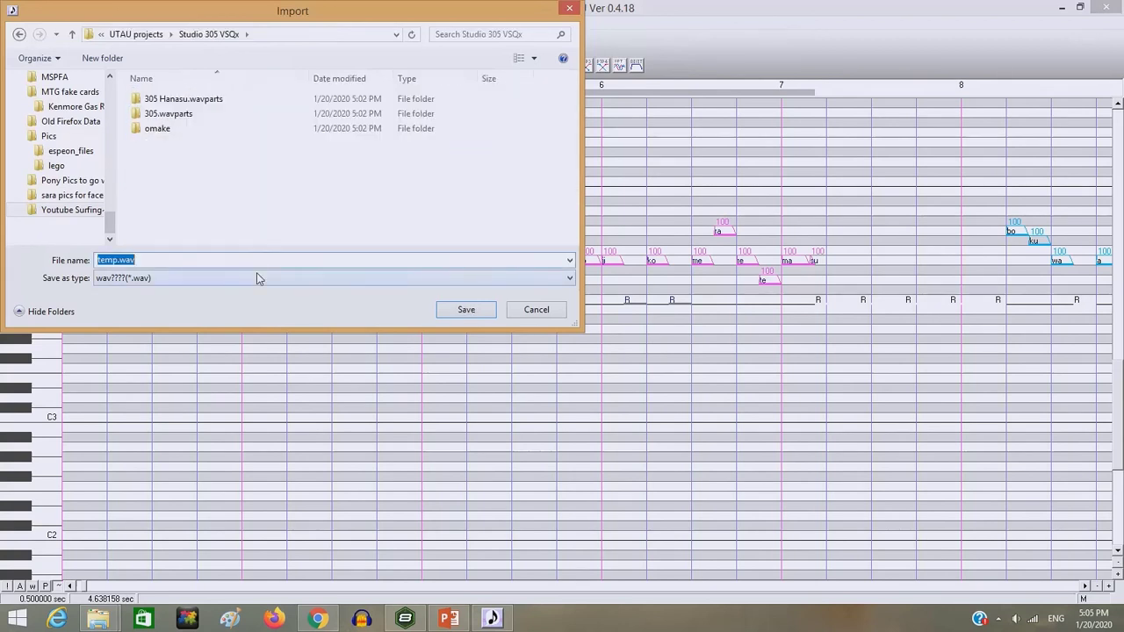
- Save the WAV as 305, then reapply Region Property to all selected notes
type("305")
key("Return")
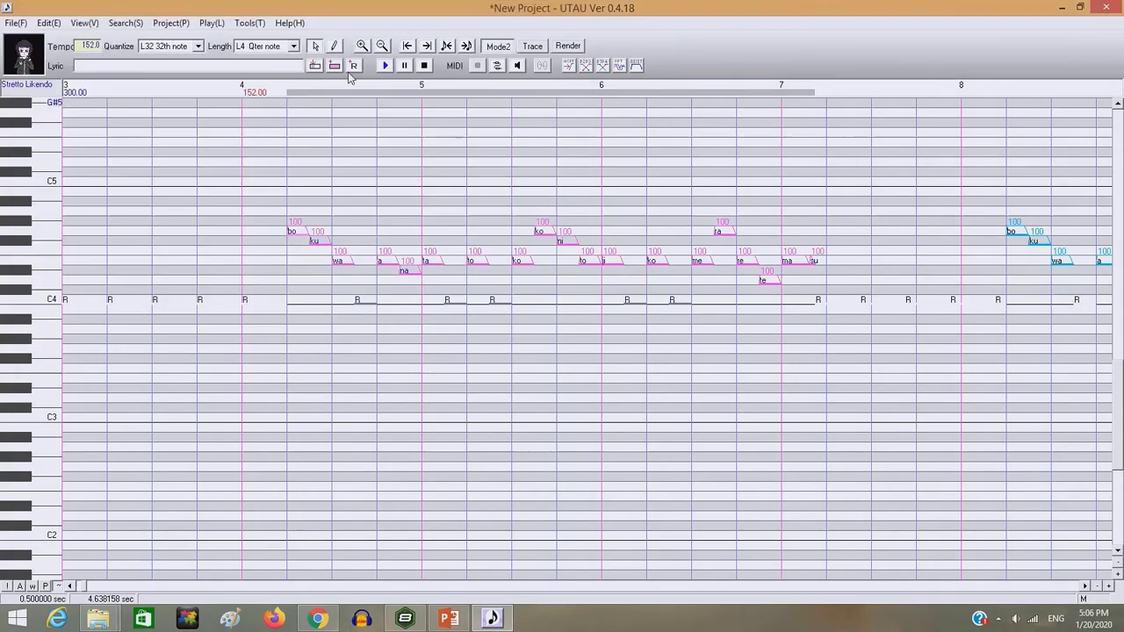
left_click(47, 23)
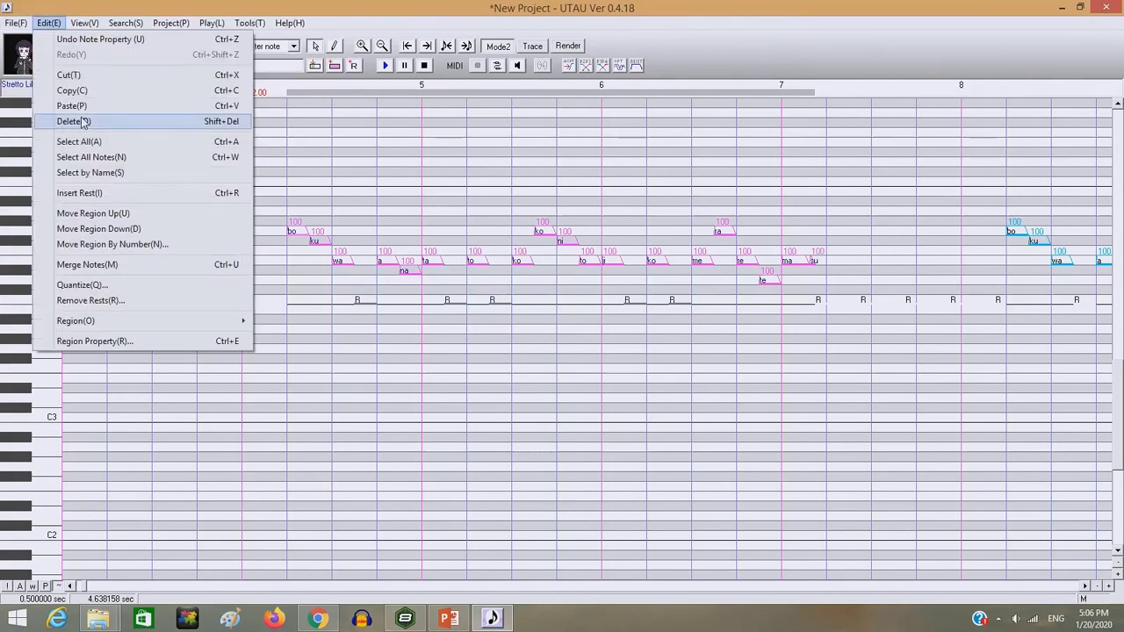
left_click(62, 141)
right_click(345, 256)
left_click(416, 405)
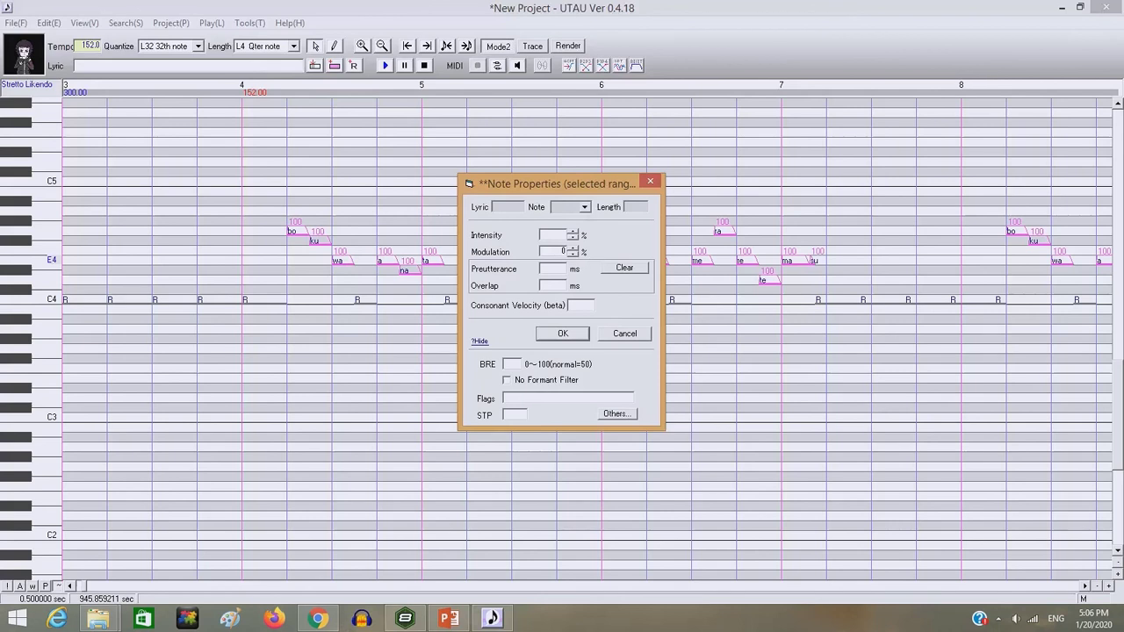
left_click(567, 334)
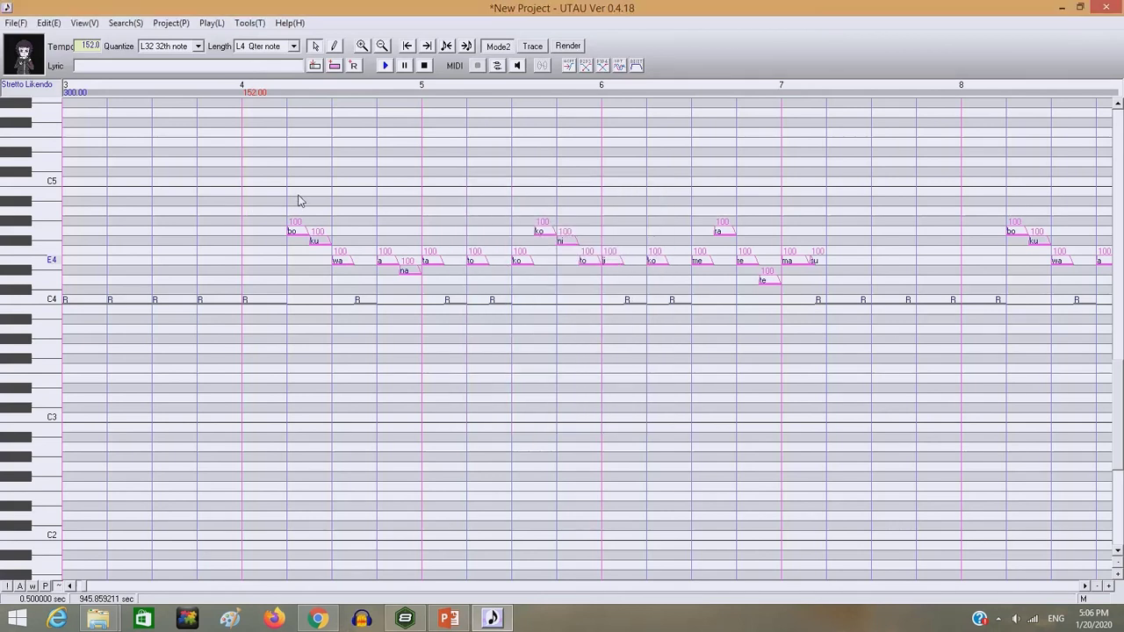
- Render and play the whole song, then save that playback as good.wav
key("space")
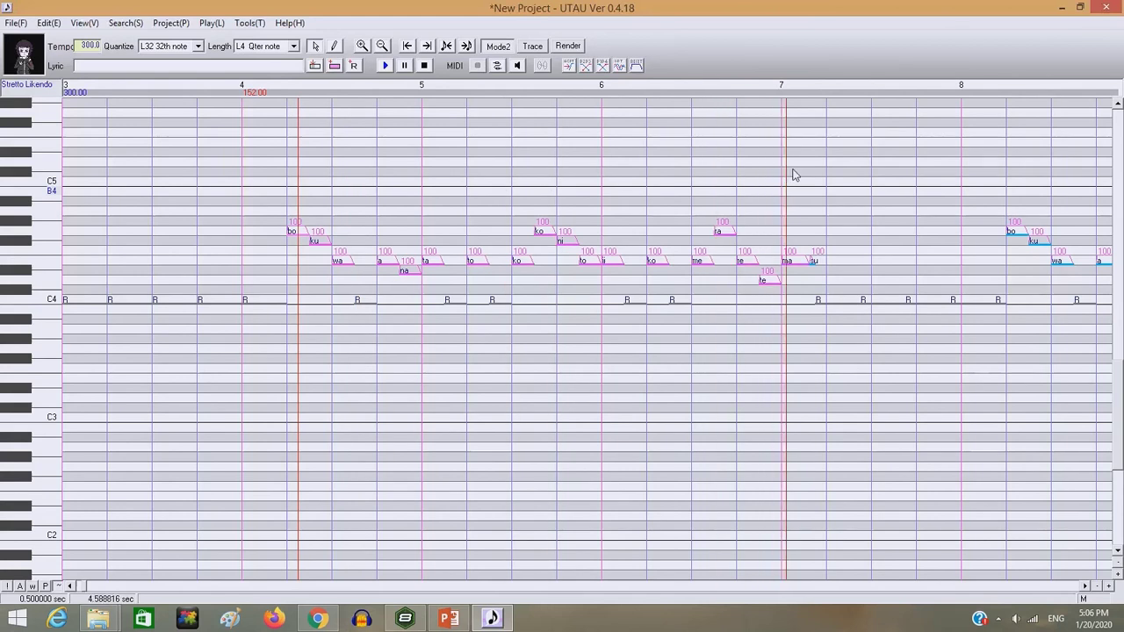
left_click(384, 66)
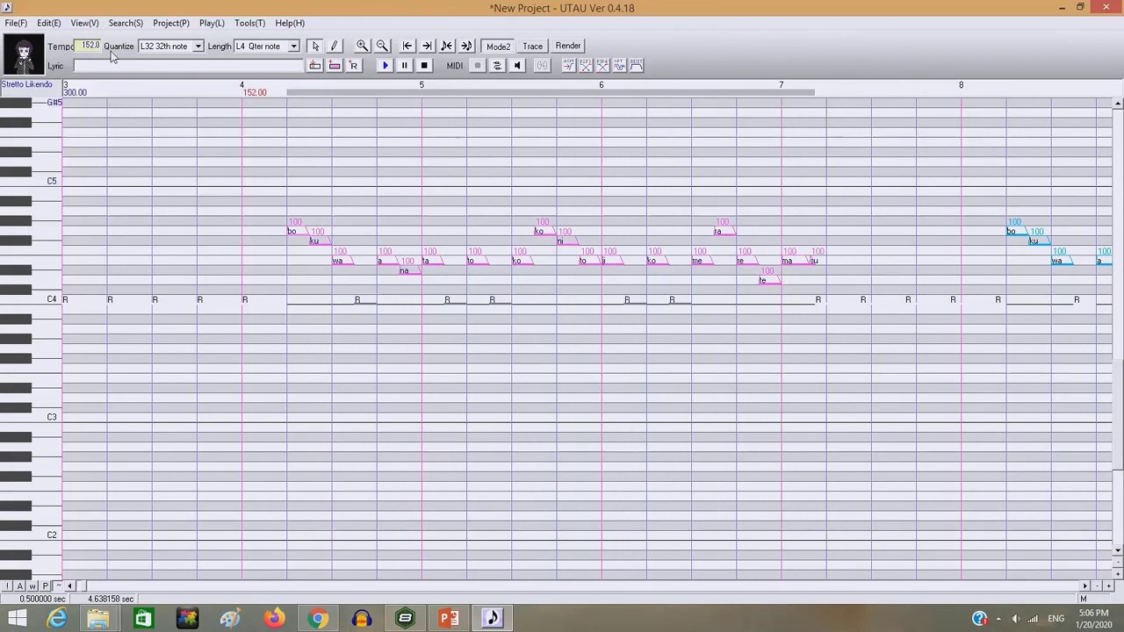
left_click(207, 24)
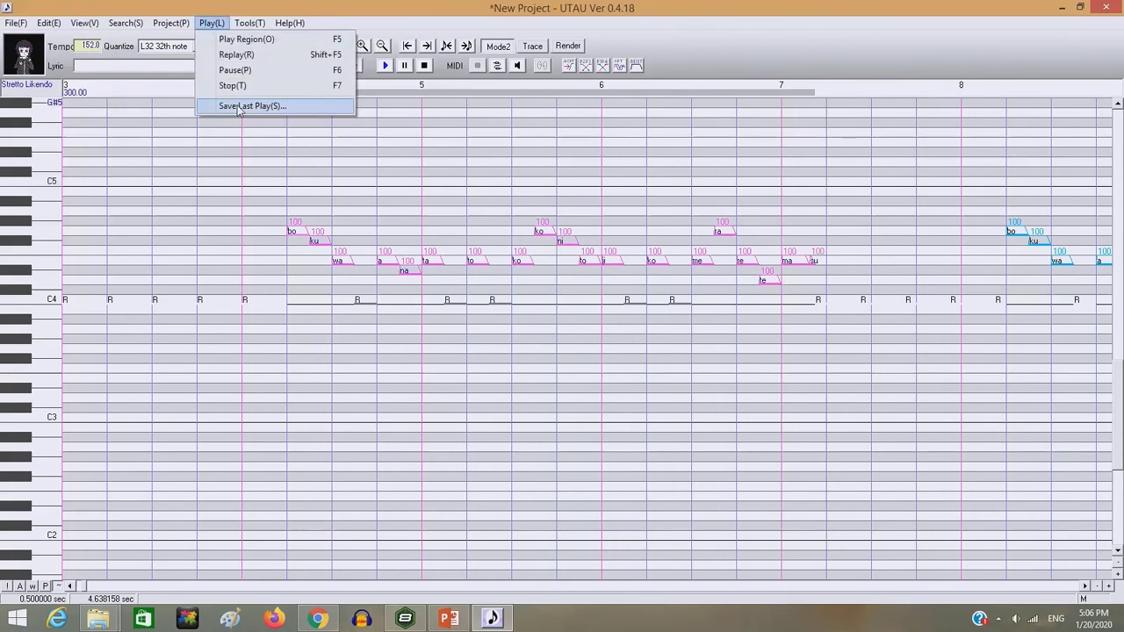
left_click(250, 107)
type("good")
left_click(465, 310)
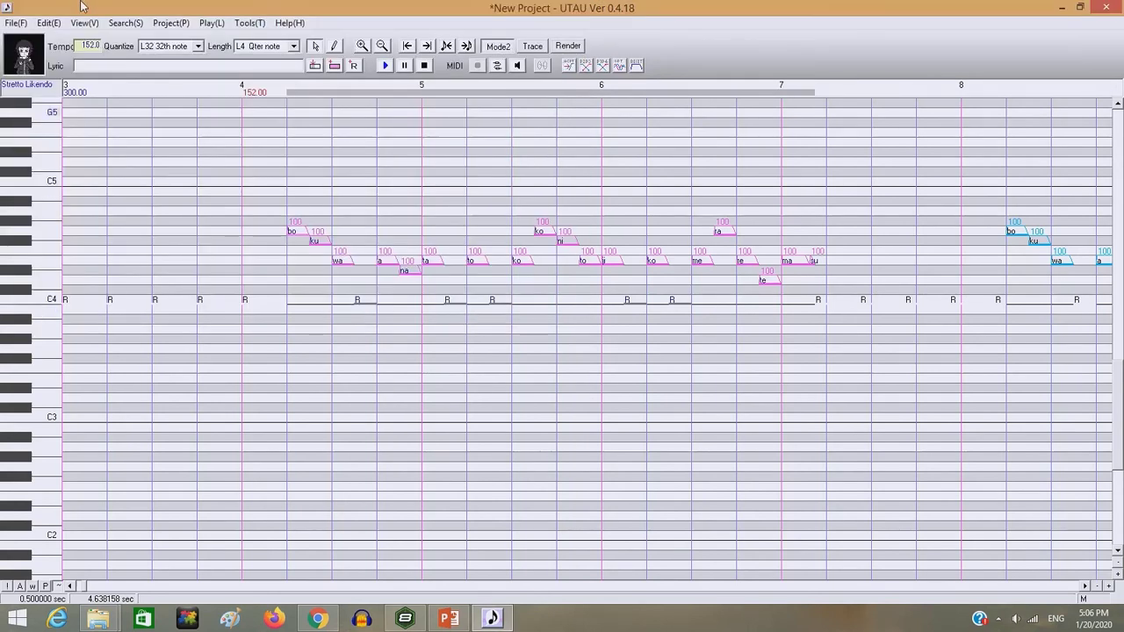
left_click(49, 23)
- Select all notes and run AutoPitchwriter Ver.1.6.1 with its current settings
left_click(131, 141)
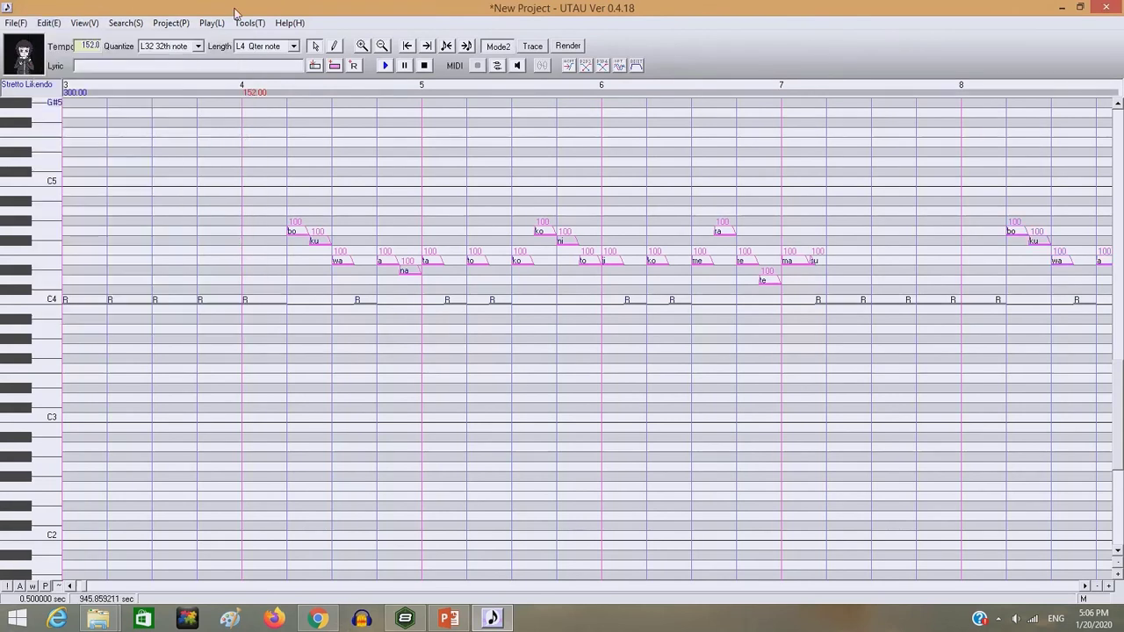
left_click(249, 23)
mouse_move(351, 75)
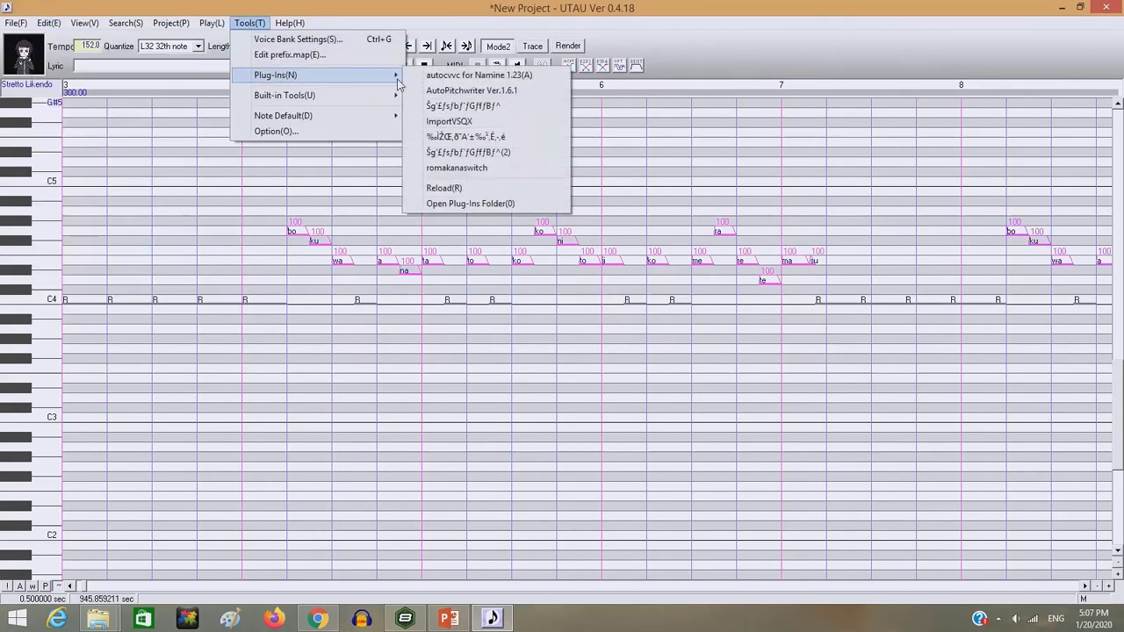
left_click(450, 91)
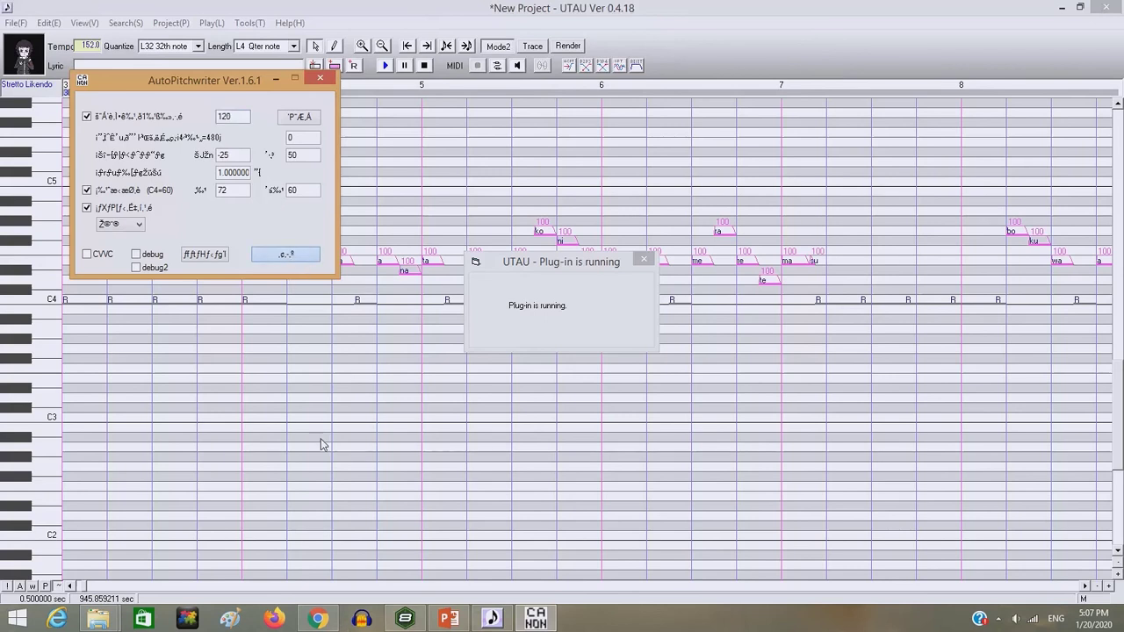
left_click(308, 260)
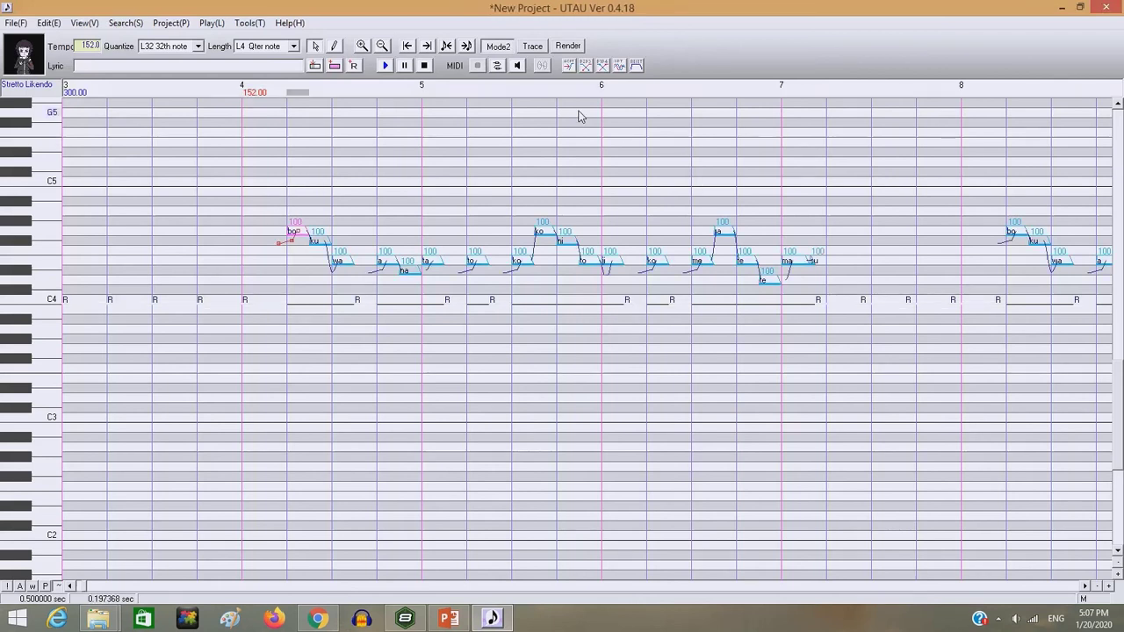
- Select the notes from bo to su and render and play that phrase
left_click(291, 233)
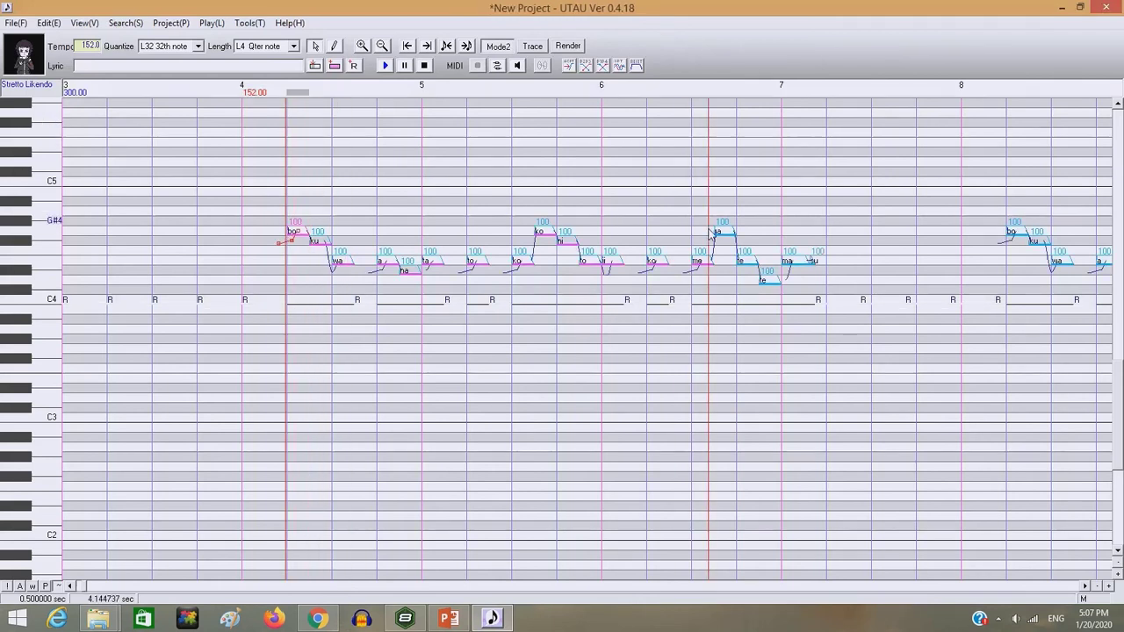
left_click(813, 207, "shift")
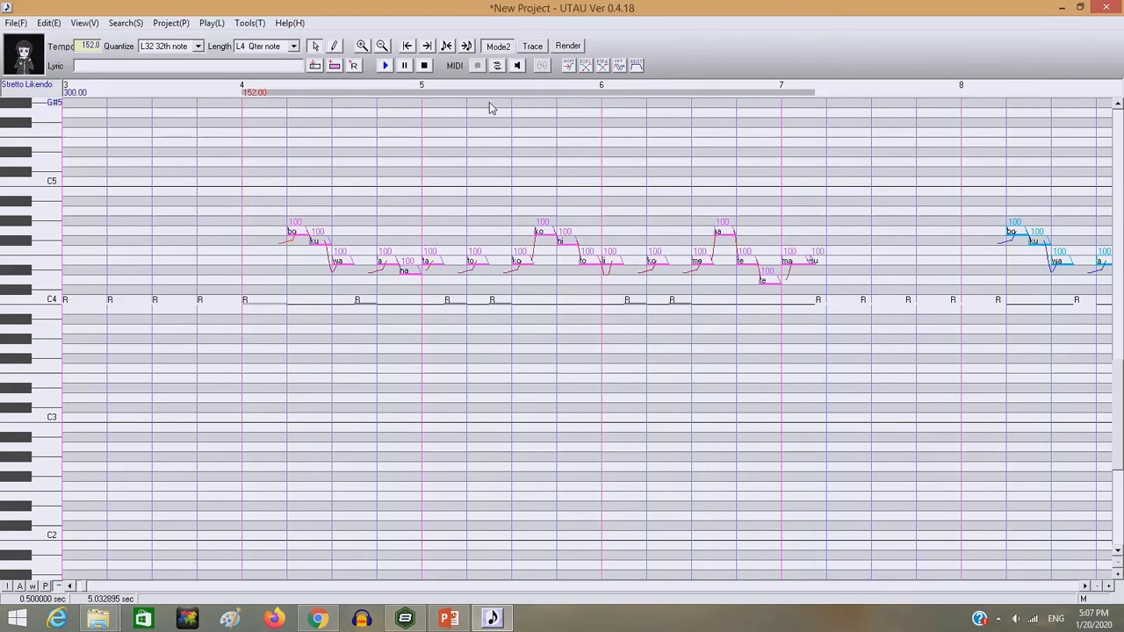
left_click_drag(302, 197, 816, 171)
left_click(386, 68)
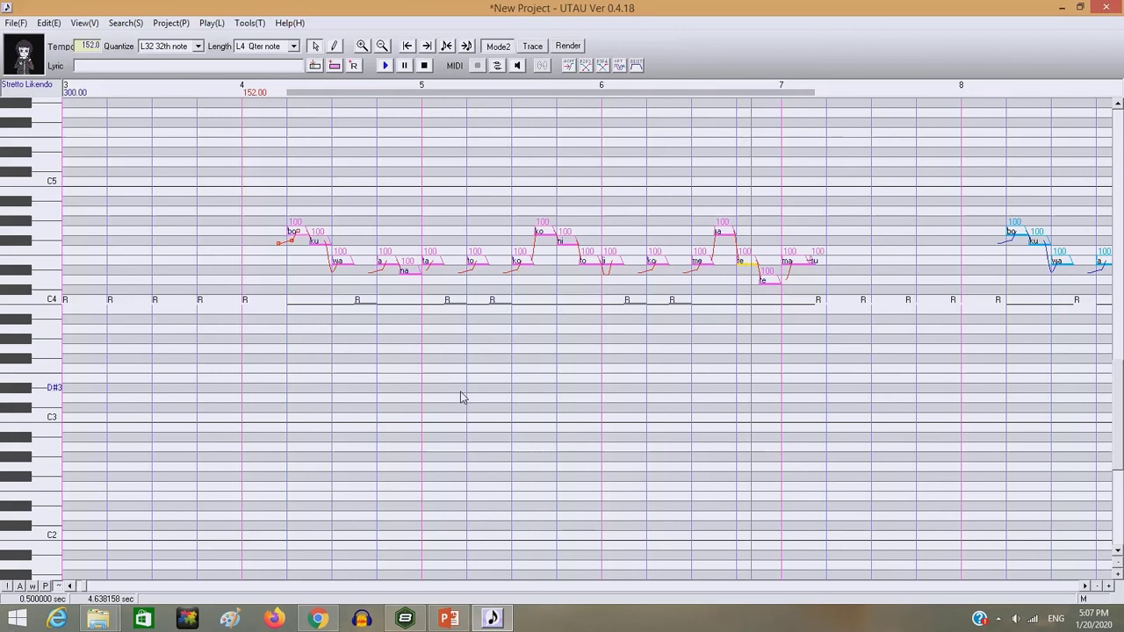
- Save the last playback as tuned.wav in the Studio 305 VSQx folder
left_click(253, 23)
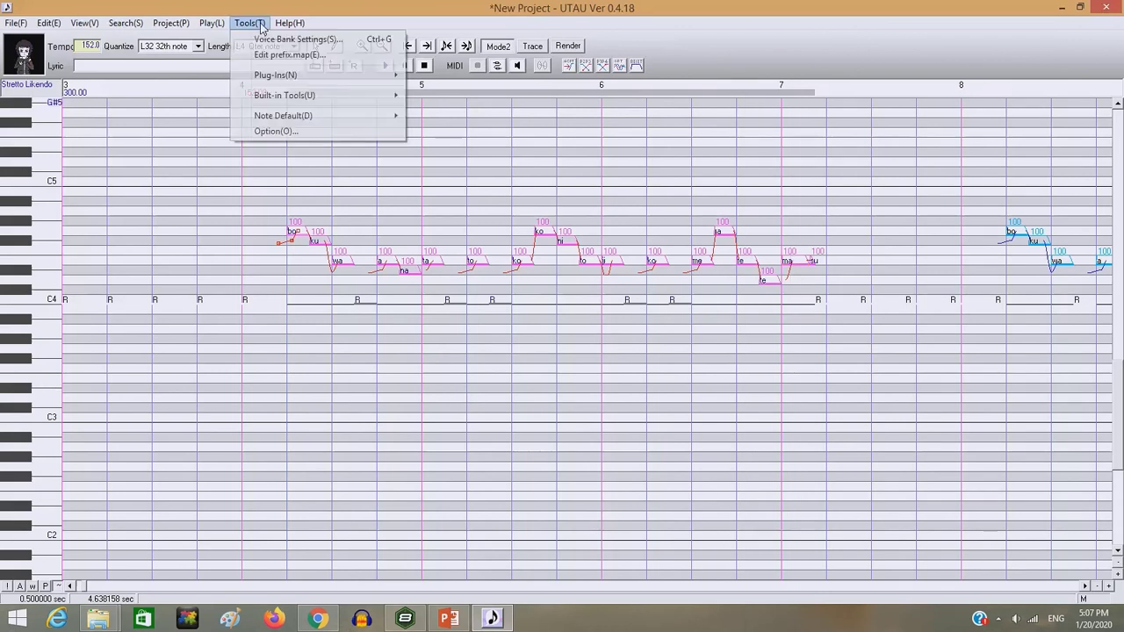
mouse_move(204, 15)
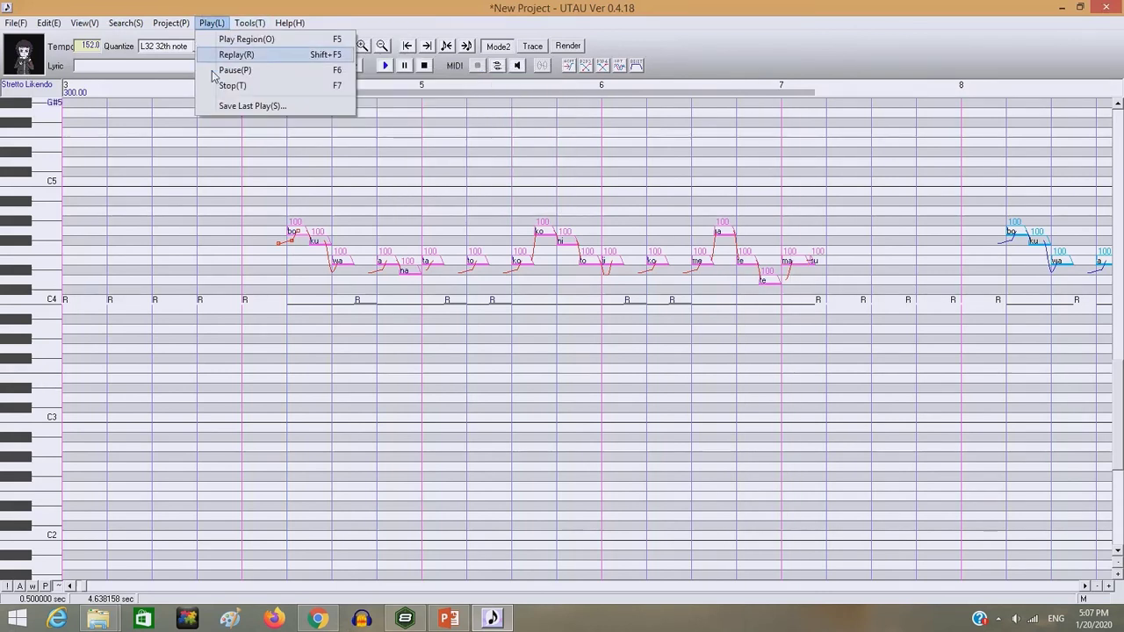
left_click(235, 106)
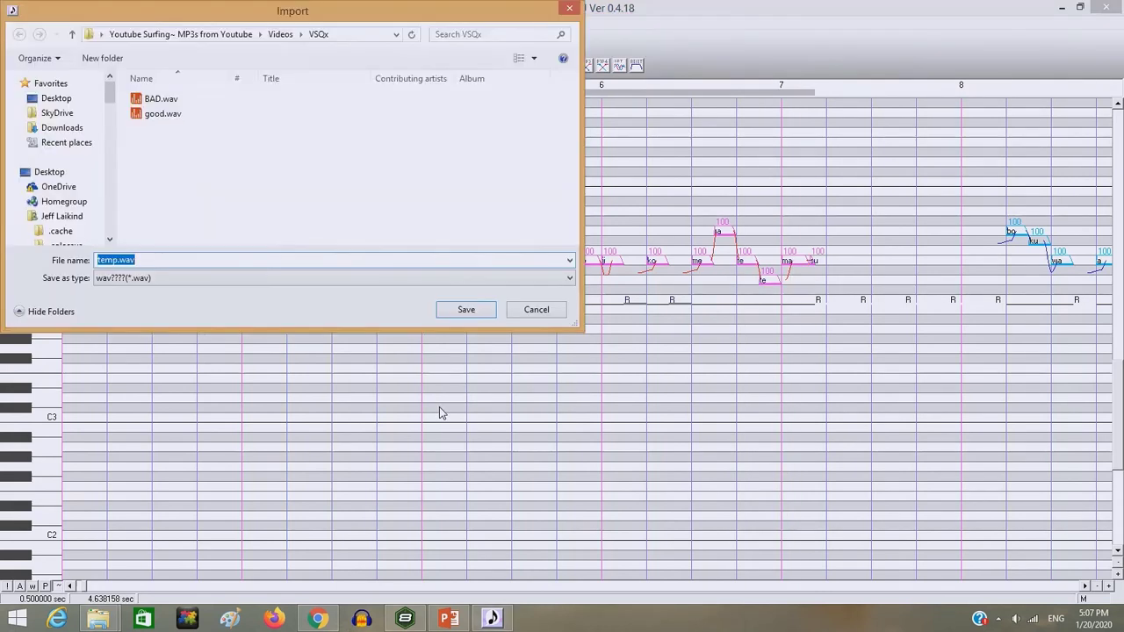
type("tuned")
left_click(476, 314)
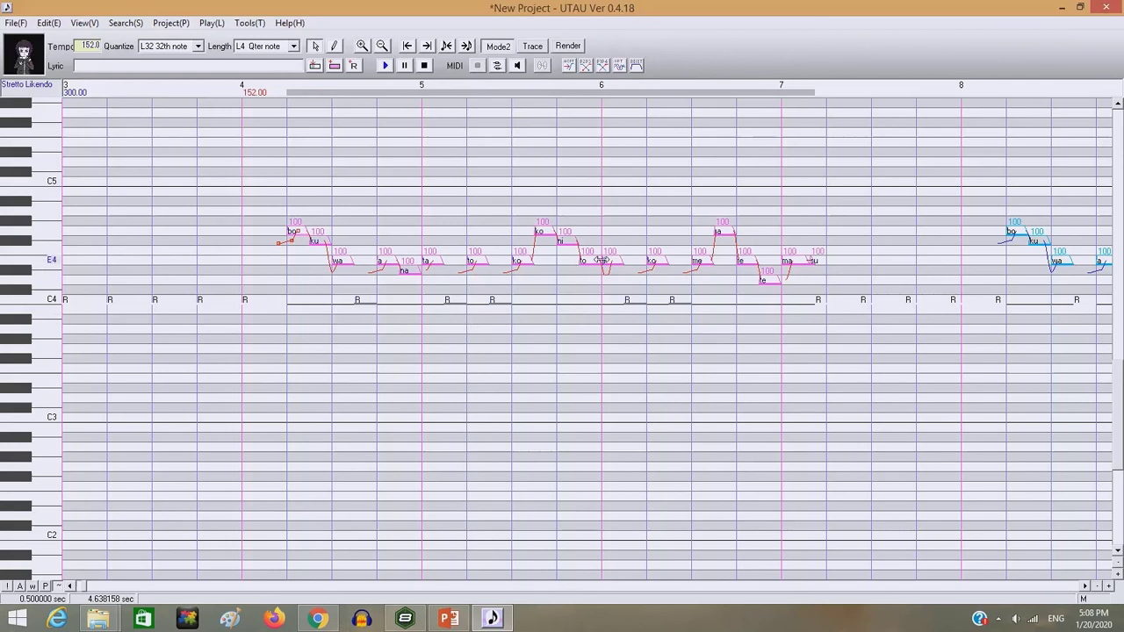
right_click(603, 260)
left_click(517, 355)
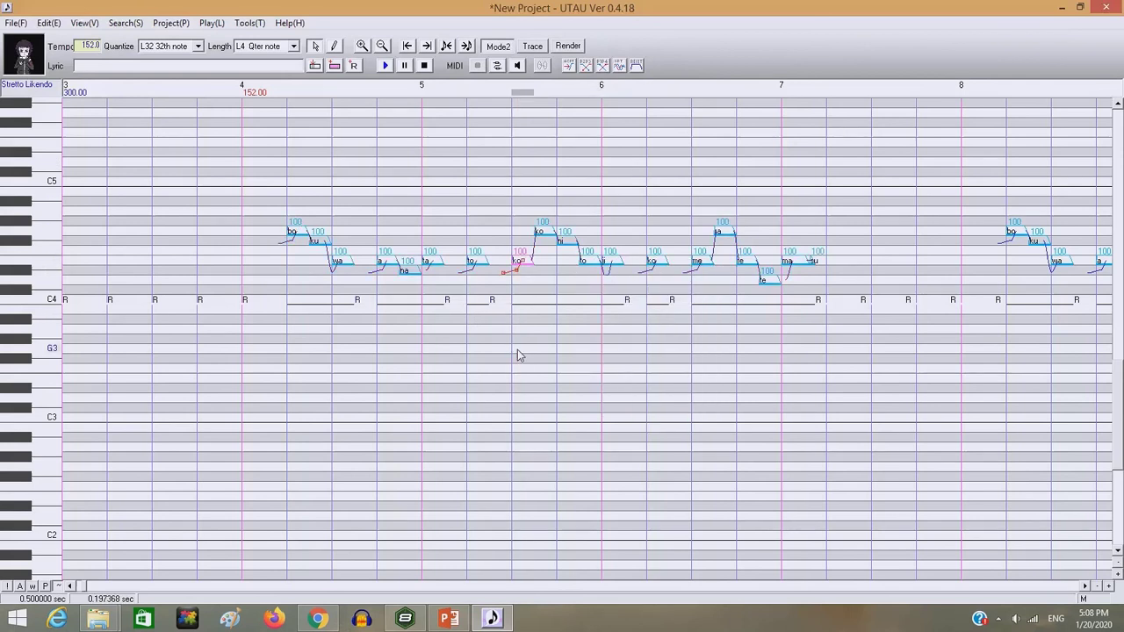